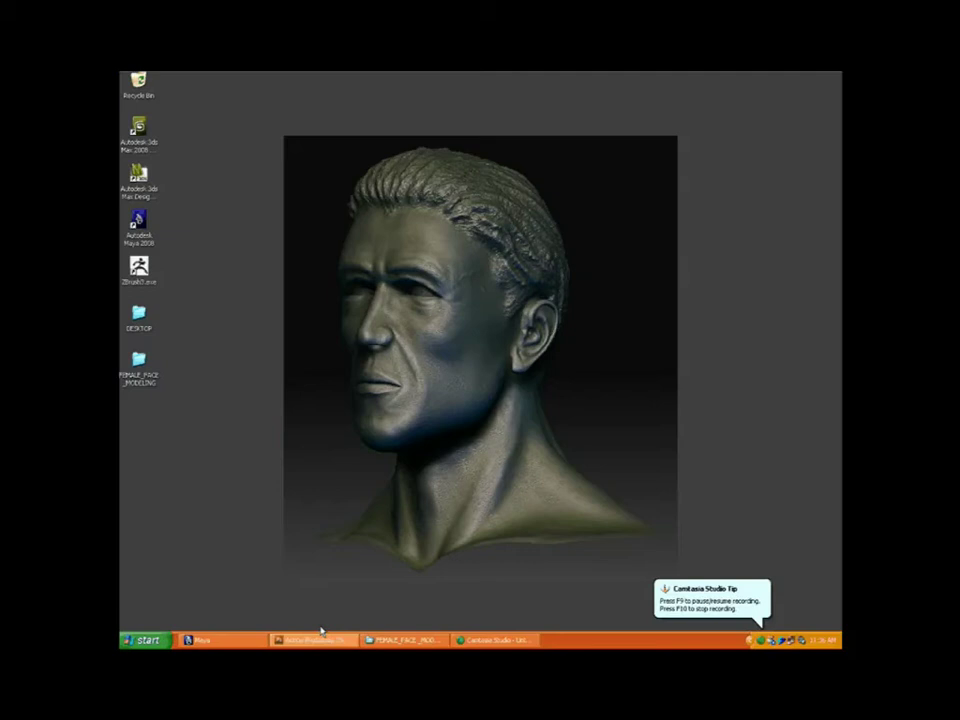
# Step: Switch to Photoshop and toggle Layer 1's visibility to compare the front face image with the side image beneath it
pyautogui.click(317, 636)
pyautogui.moveTo(374, 177); pyautogui.dragTo(377, 153)
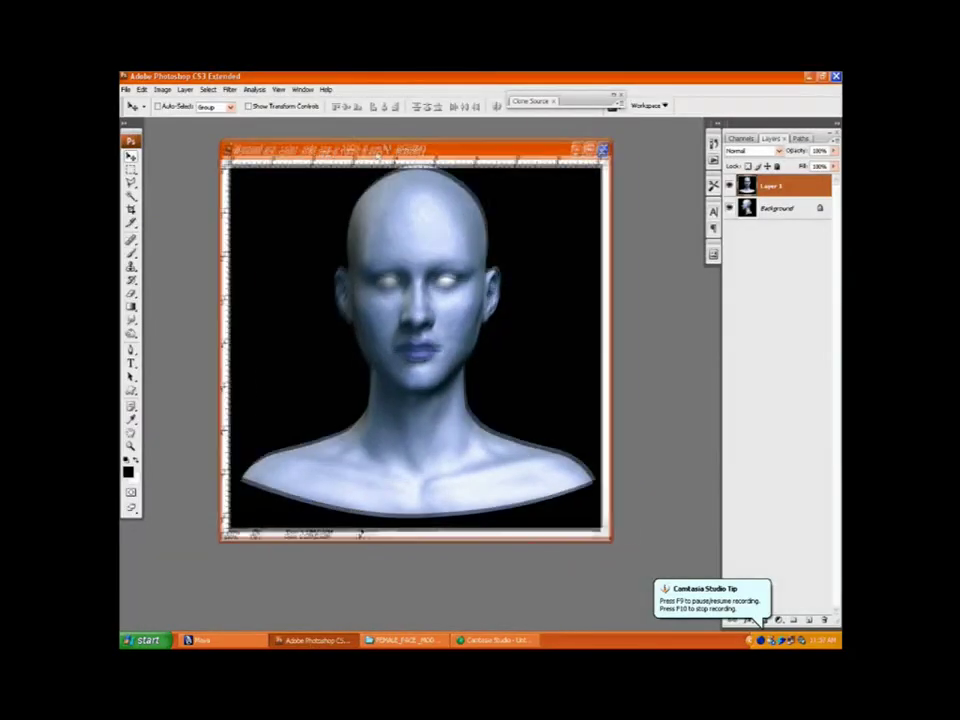
pyautogui.click(729, 186)
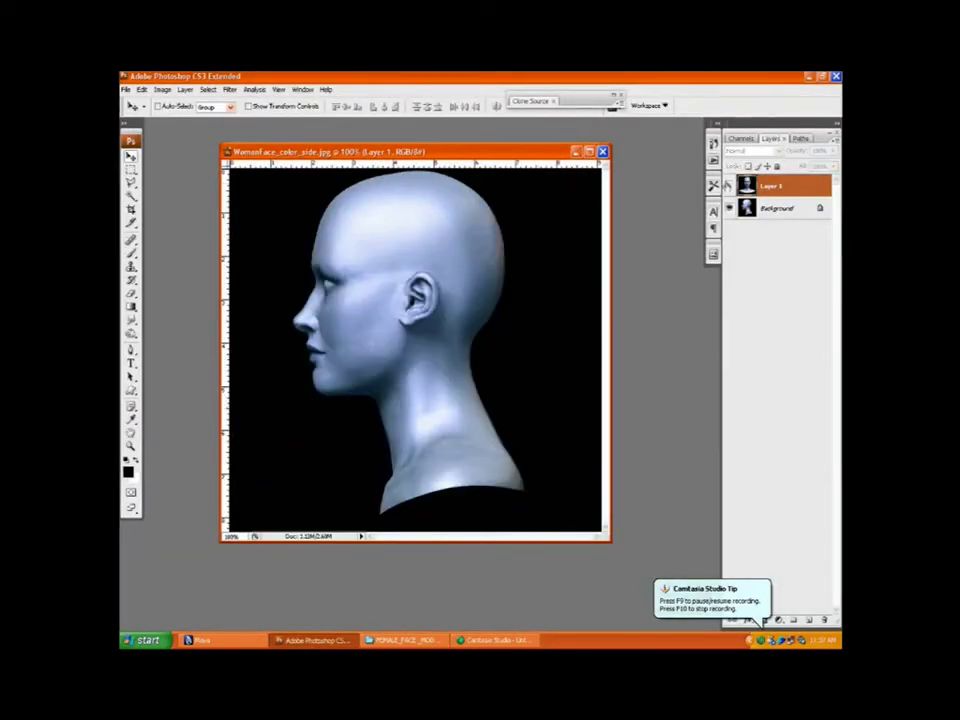
pyautogui.click(729, 186)
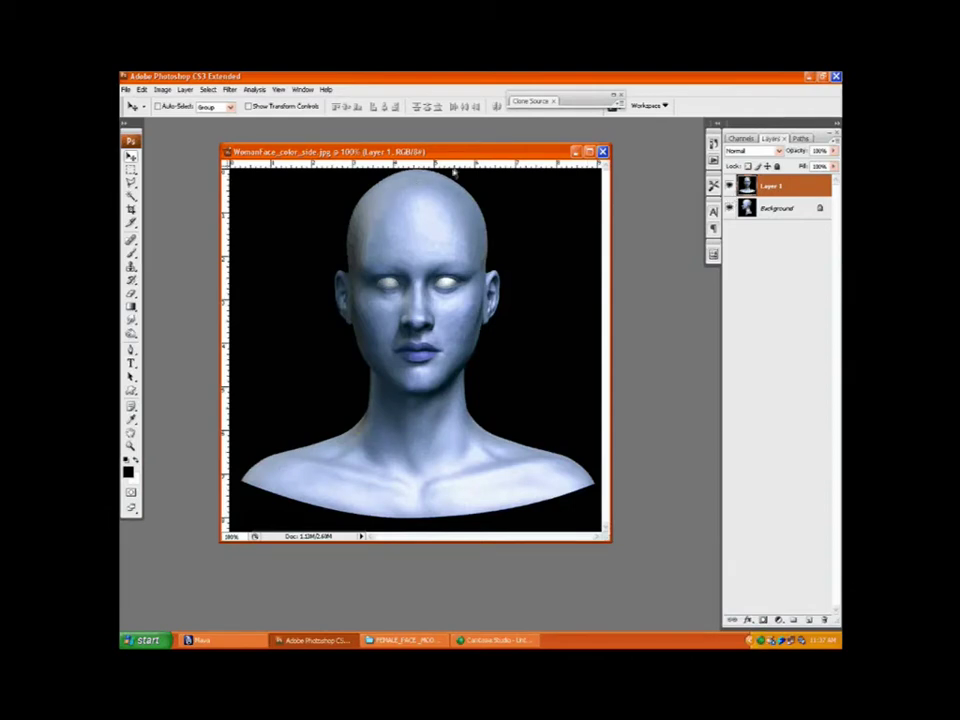
# Step: Place six horizontal guides across the front face at the brow, eyes, nose base, upper lip, mouth line and chin
pyautogui.moveTo(455, 170); pyautogui.dragTo(456, 263)
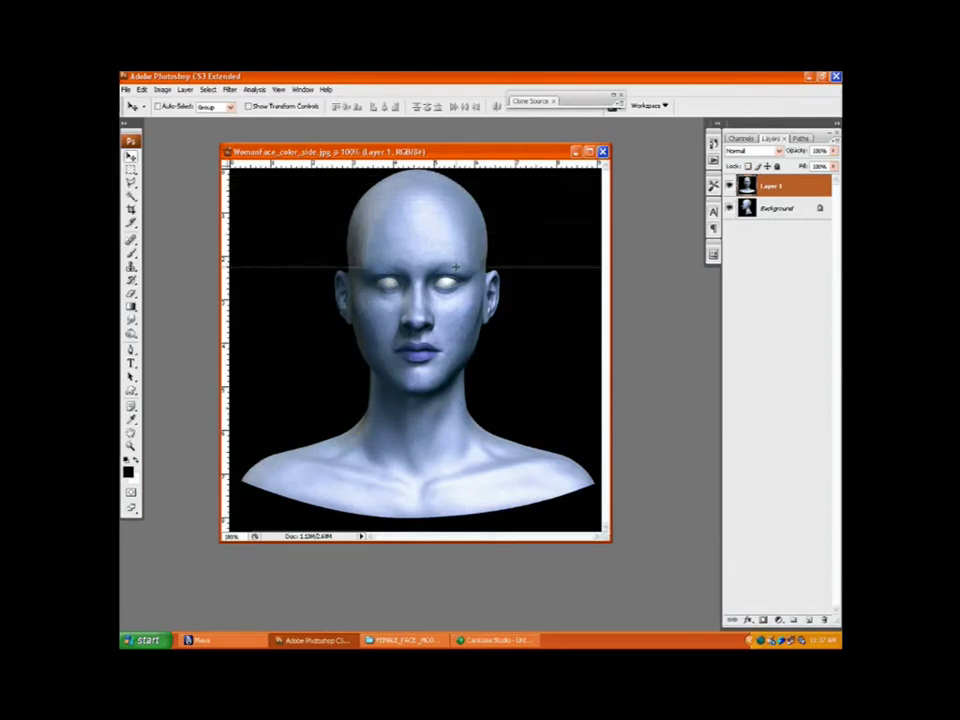
pyautogui.moveTo(490, 163); pyautogui.dragTo(490, 282)
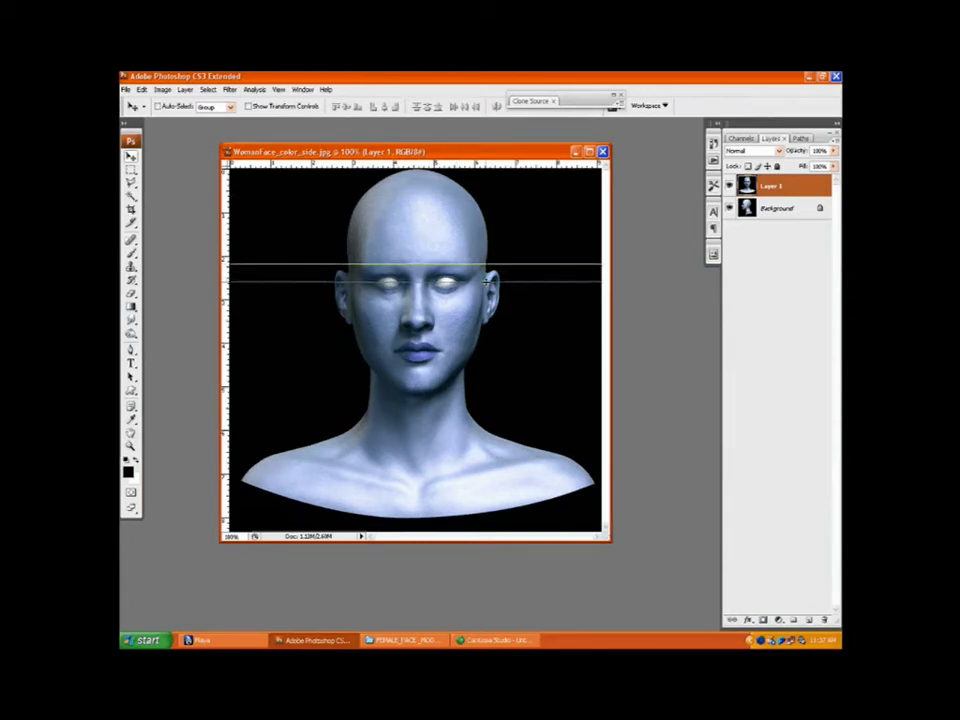
pyautogui.moveTo(515, 166); pyautogui.dragTo(508, 328)
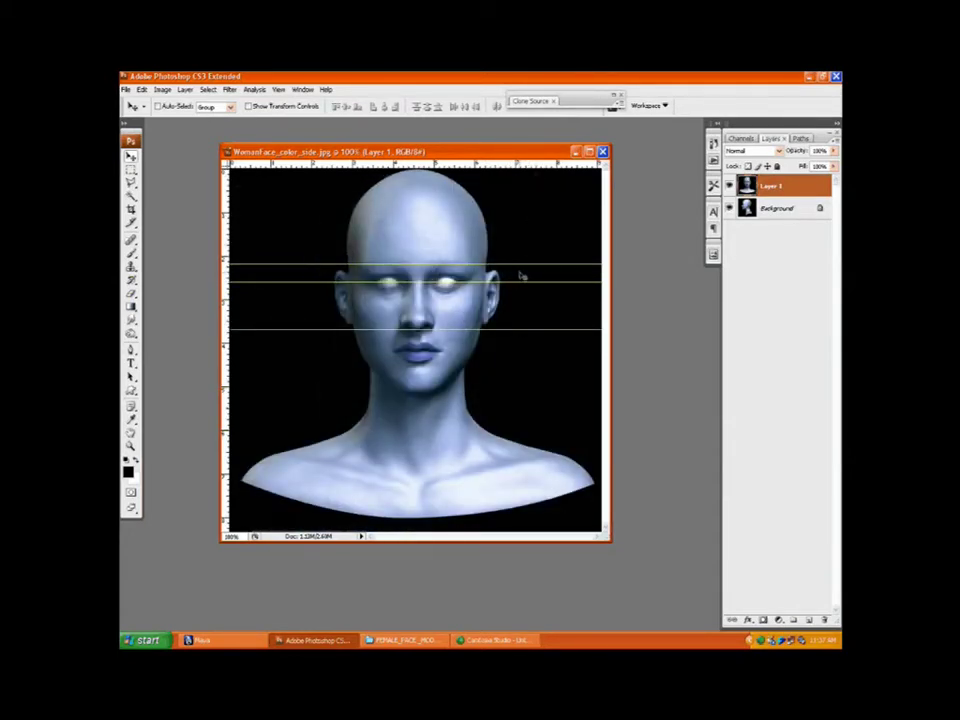
pyautogui.moveTo(527, 166); pyautogui.dragTo(503, 342)
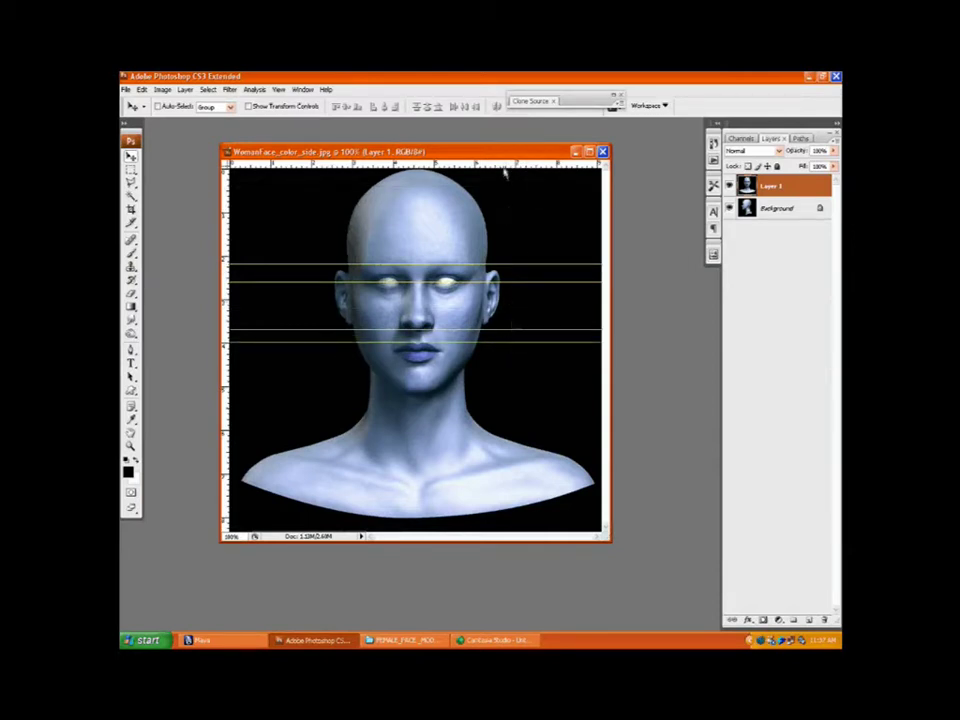
pyautogui.moveTo(505, 165); pyautogui.dragTo(487, 350)
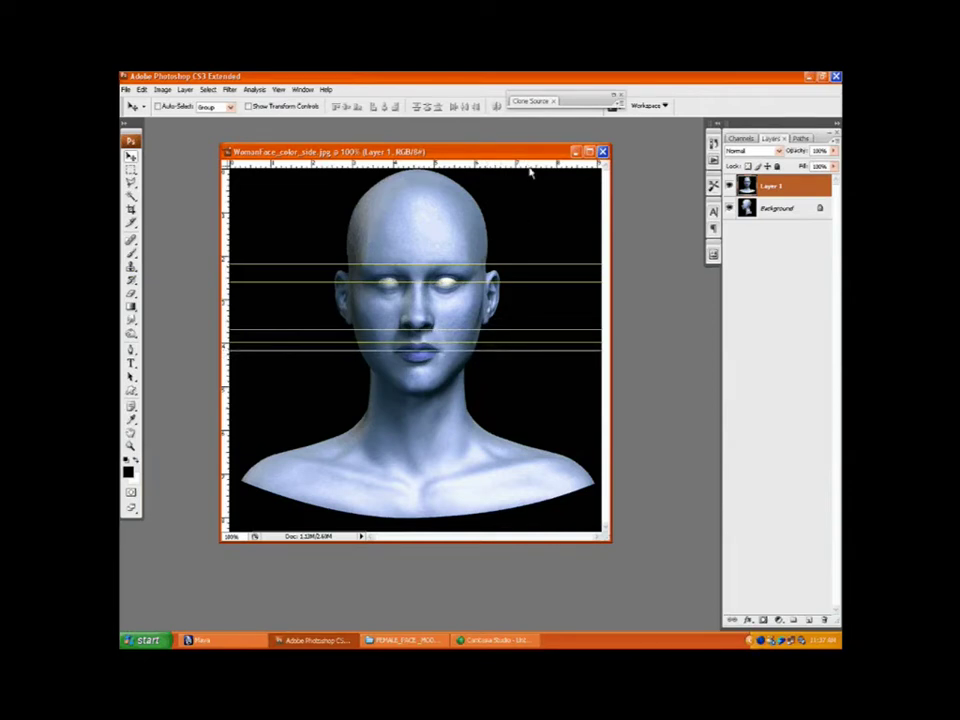
pyautogui.moveTo(530, 173); pyautogui.dragTo(497, 394)
# Step: Check the side face's alignment with the guides by toggling Layer 1 and lowering its fill, and restore the fill to 100%
pyautogui.click(728, 186)
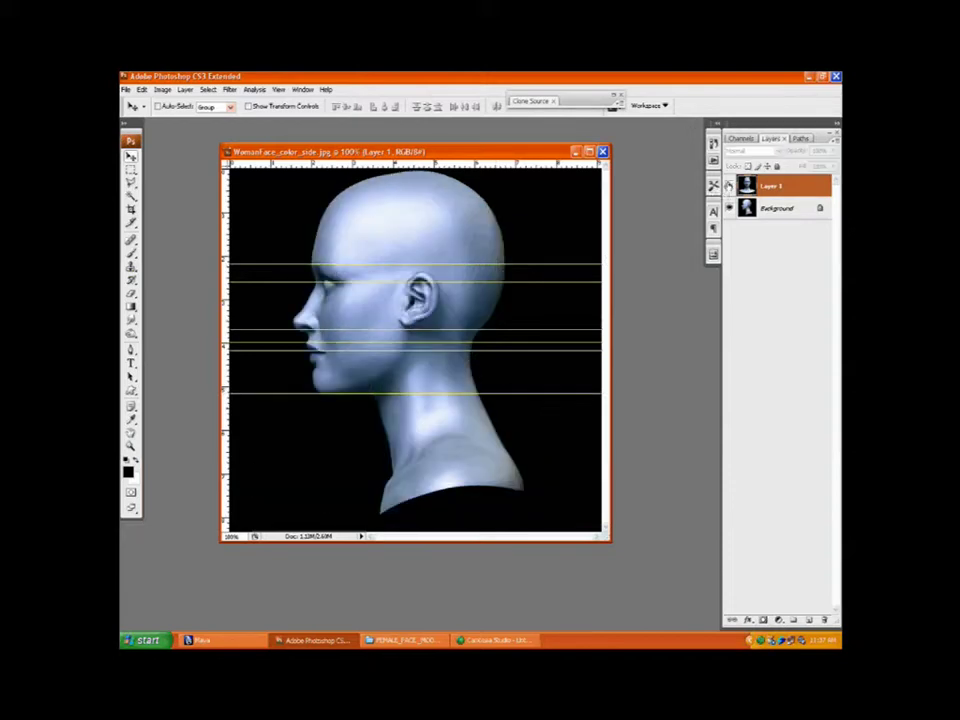
pyautogui.click(729, 186)
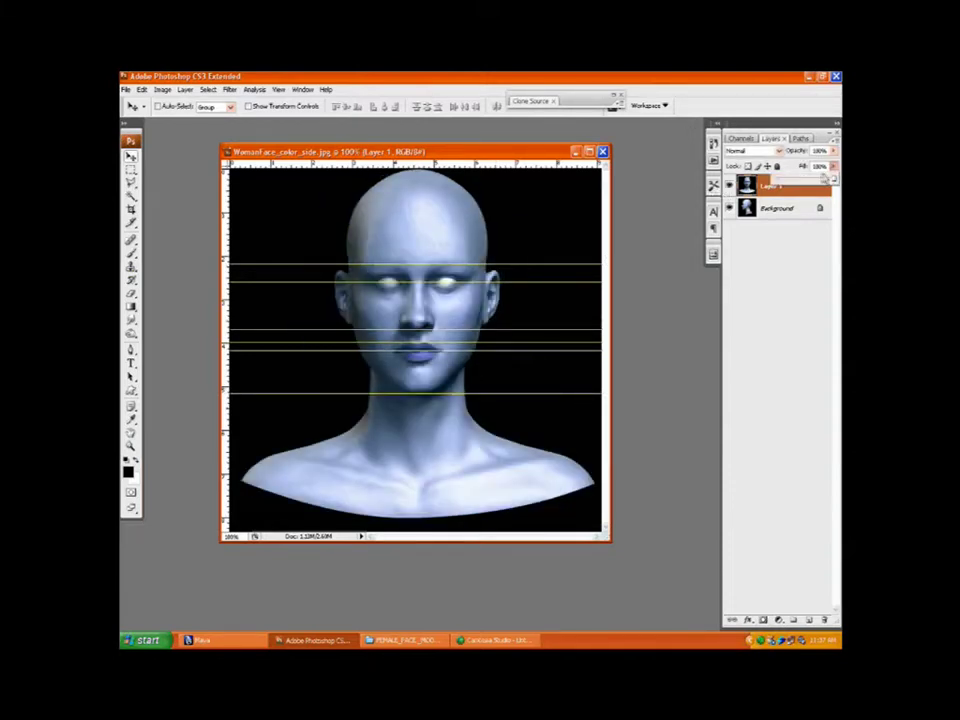
pyautogui.moveTo(825, 178); pyautogui.dragTo(797, 180)
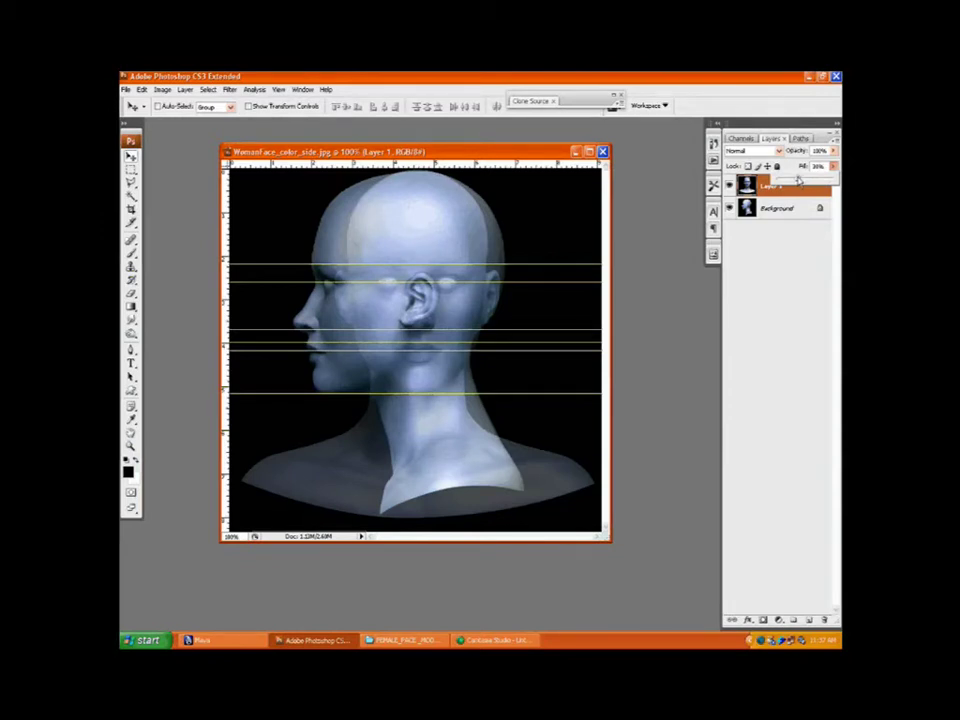
pyautogui.moveTo(799, 180)
pyautogui.mouseDown()
pyautogui.moveTo(786, 180)
pyautogui.moveTo(830, 180)
pyautogui.moveTo(806, 180)
pyautogui.mouseUp()
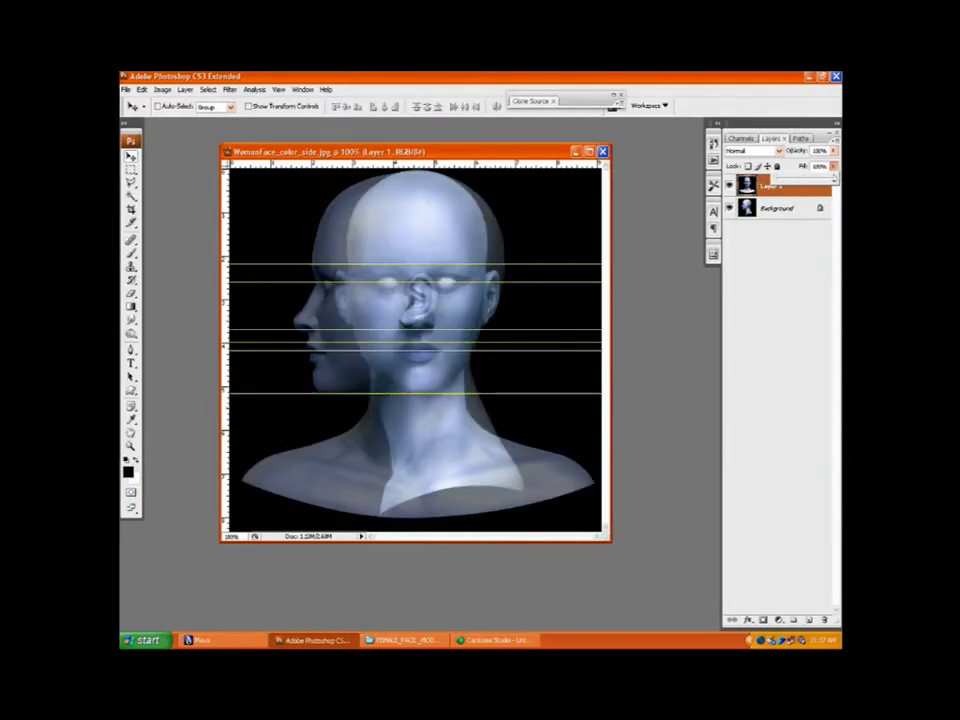
pyautogui.press('0')
pyautogui.click(645, 178)
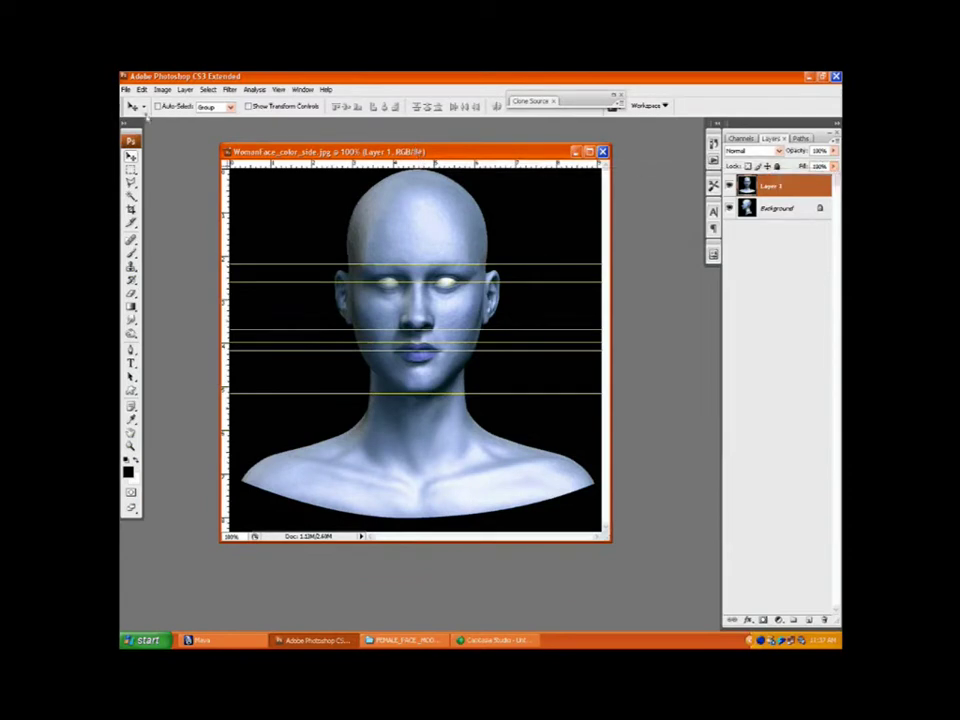
# Step: Save the layered document as WomanFace_color_side.psd in Photoshop format in the FEMALE_FACE_MODELING folder
pyautogui.click(126, 89)
pyautogui.click(200, 222)
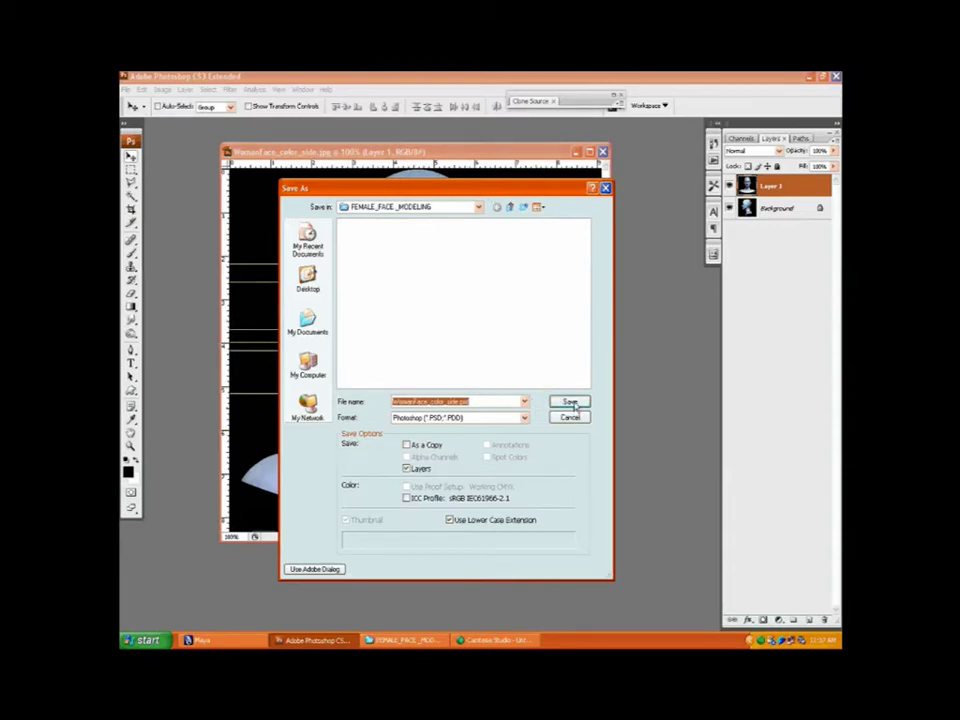
pyautogui.click(570, 401)
pyautogui.click(539, 215)
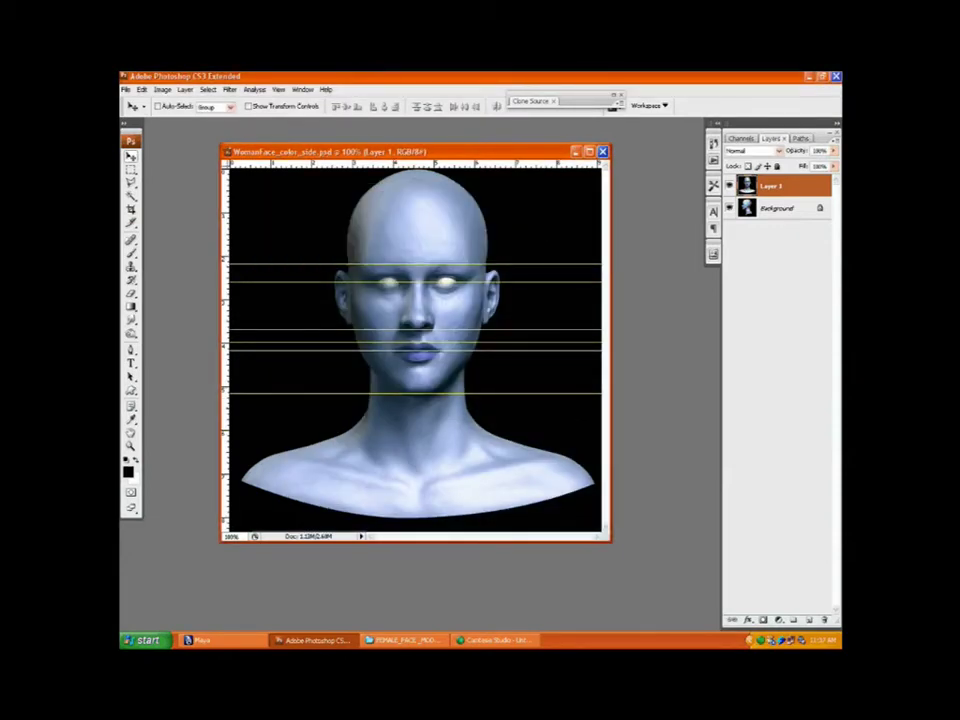
# Step: Save the front face view as the JPEG WomanFace_color_front.jpg at Maximum quality, replacing the existing file
pyautogui.click(126, 89)
pyautogui.click(152, 228)
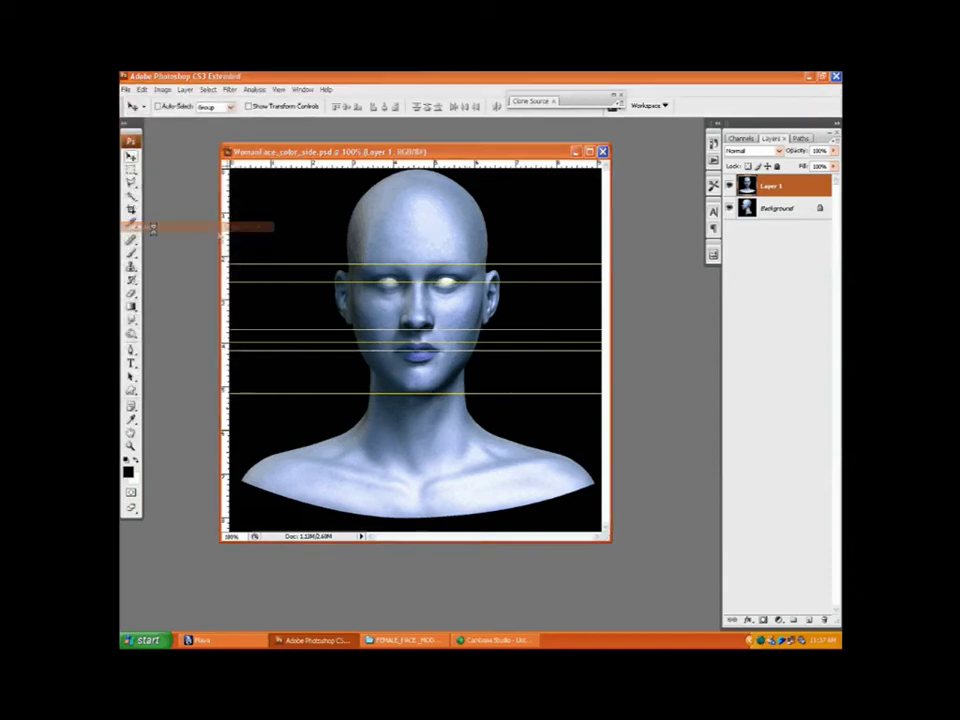
pyautogui.click(460, 417)
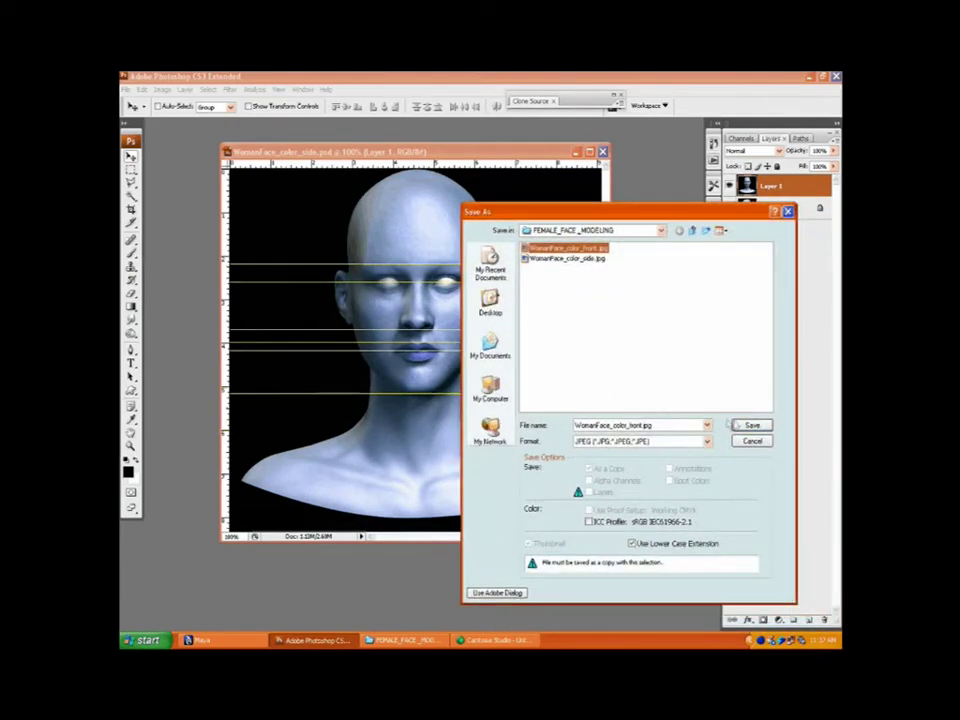
pyautogui.click(752, 425)
pyautogui.click(454, 389)
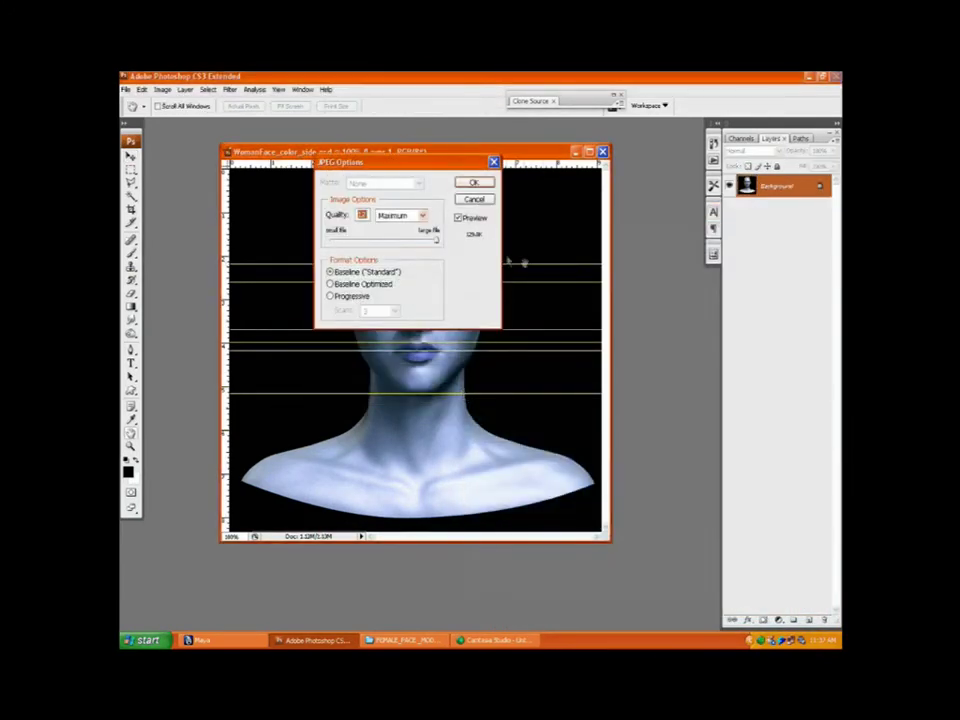
pyautogui.click(474, 183)
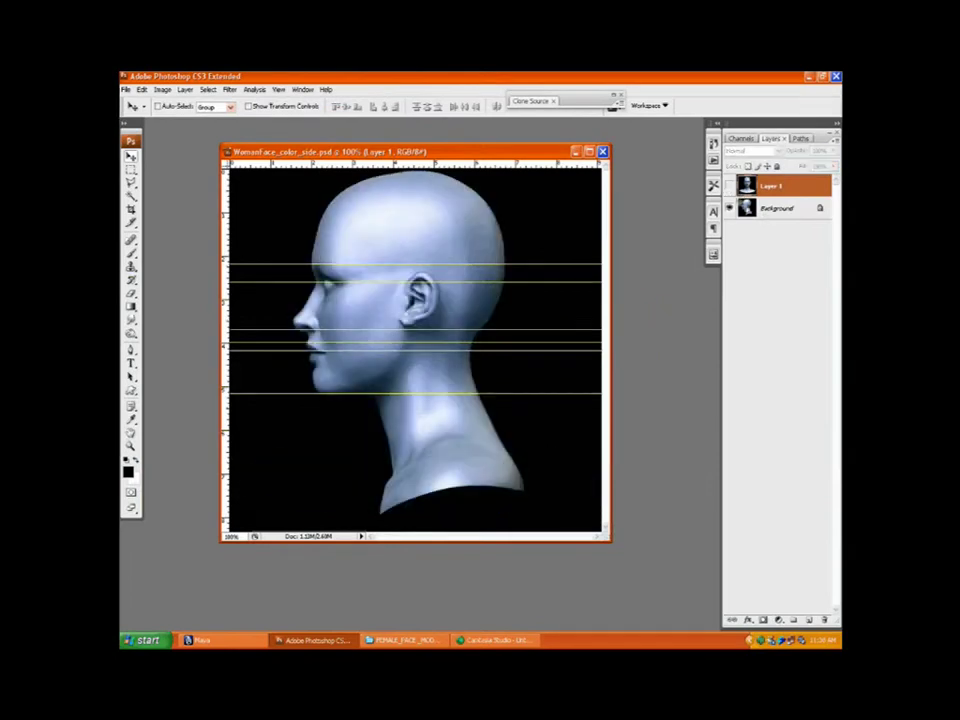
# Step: With Layer 1 hidden, save the side face as WomanFace_color_side.jpg at Maximum quality, replacing the existing file, and show Layer 1 again
pyautogui.click(776, 208)
pyautogui.click(126, 89)
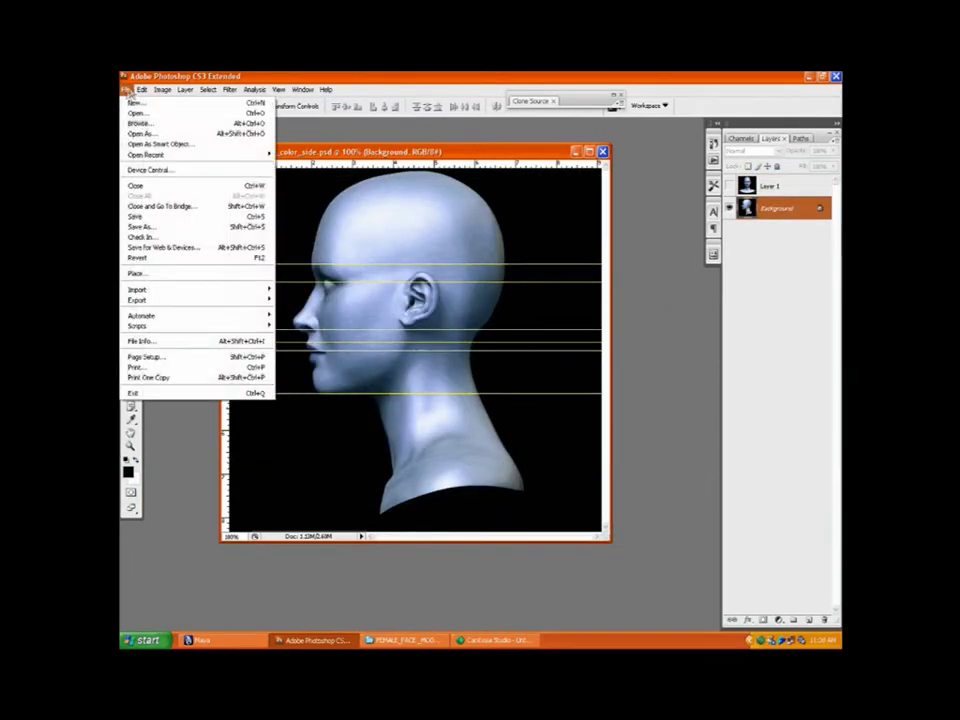
pyautogui.click(140, 226)
pyautogui.click(706, 441)
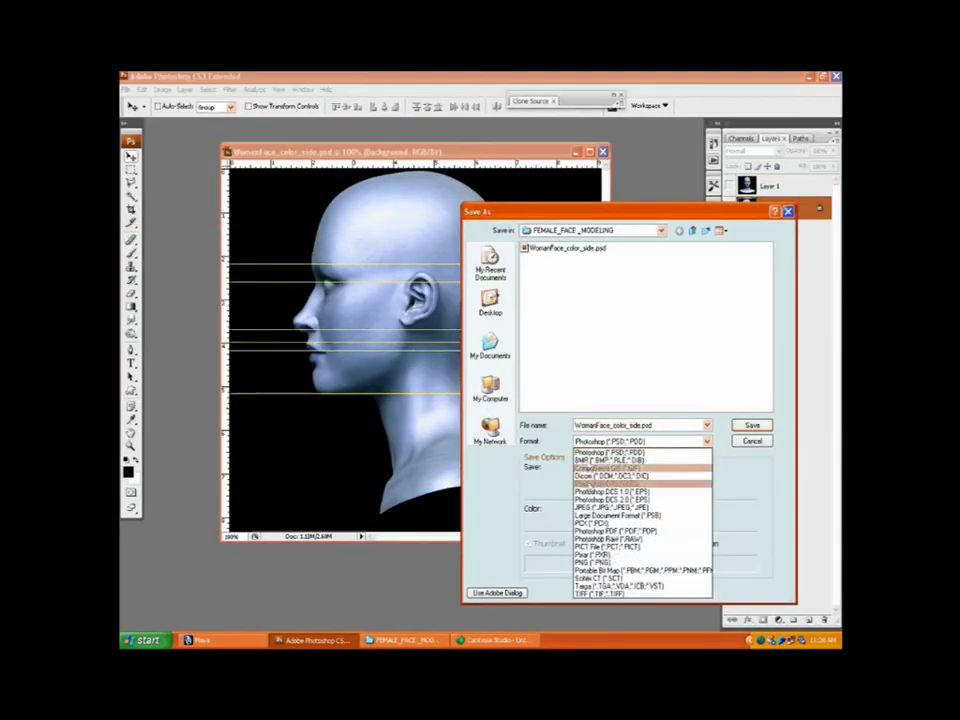
pyautogui.click(600, 507)
pyautogui.click(566, 258)
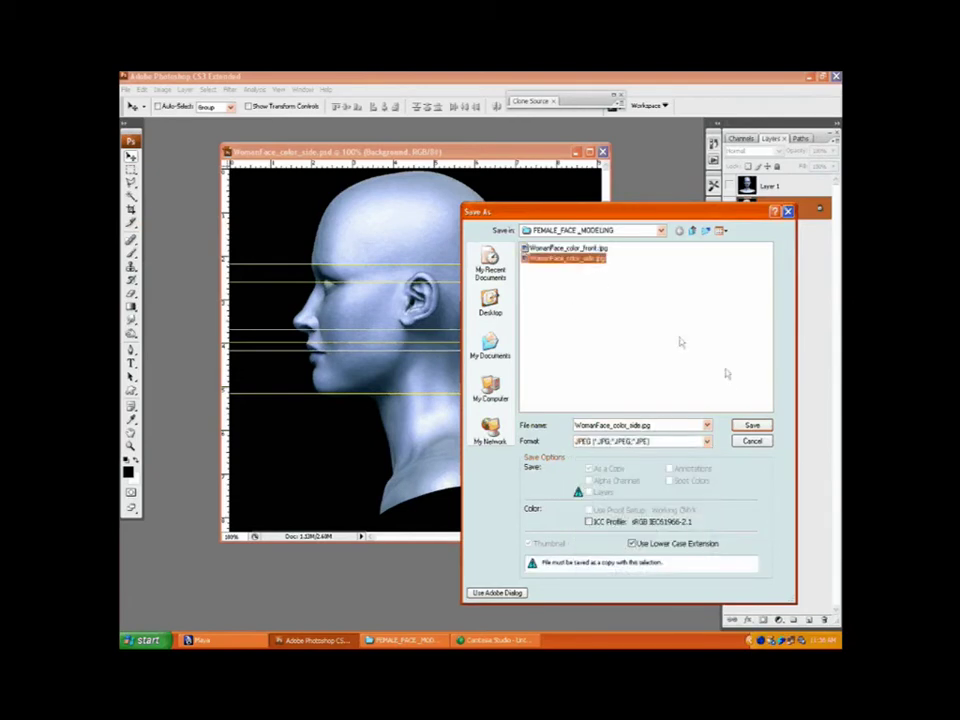
pyautogui.click(752, 425)
pyautogui.click(460, 390)
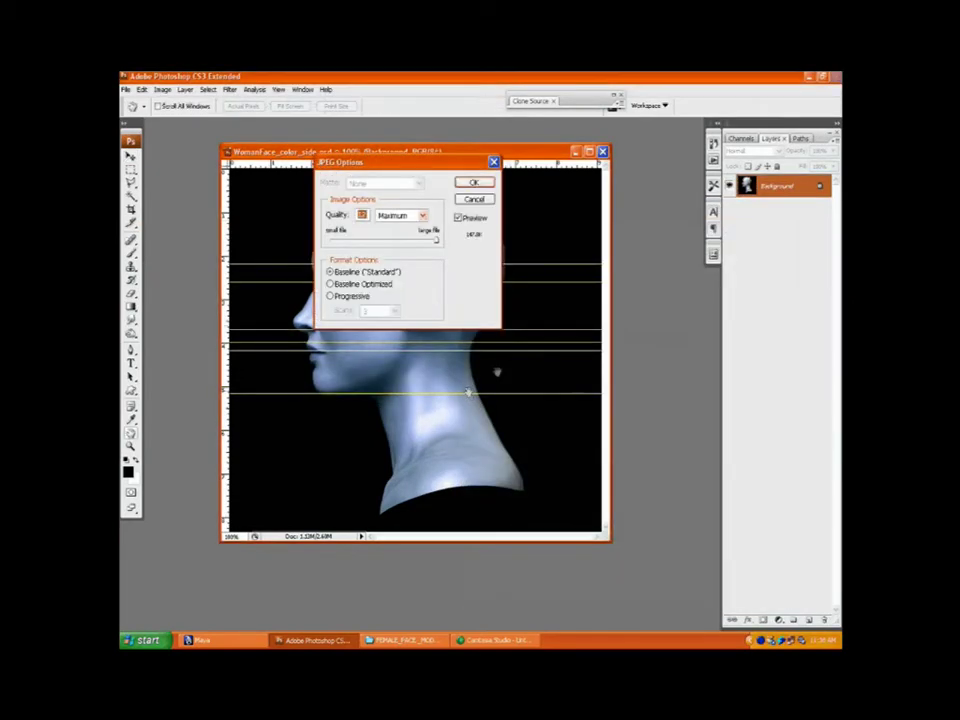
pyautogui.click(474, 182)
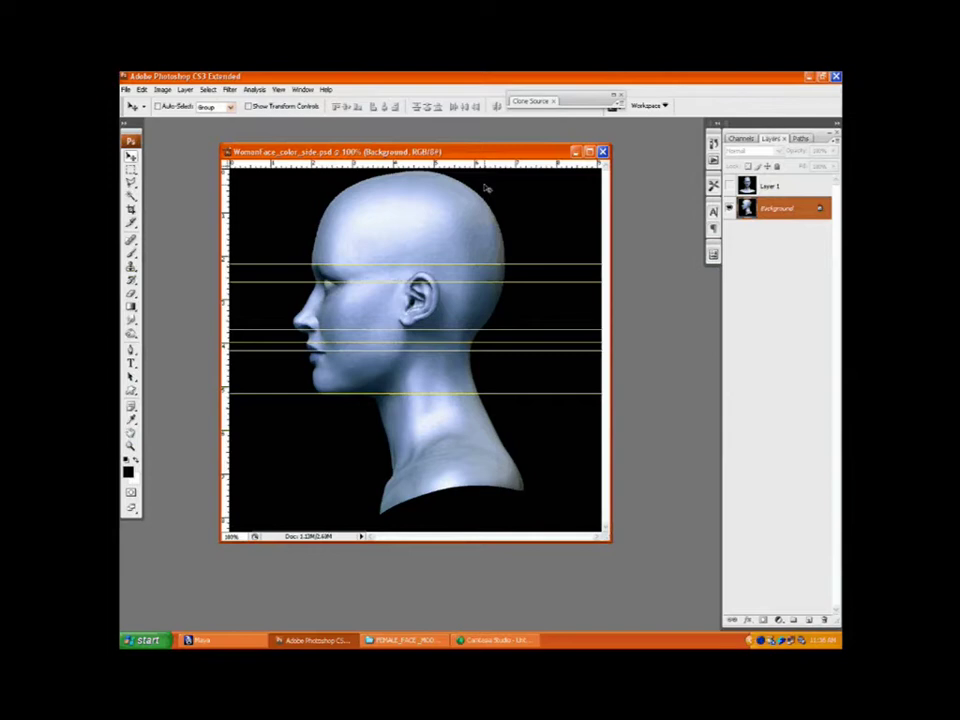
pyautogui.click(729, 186)
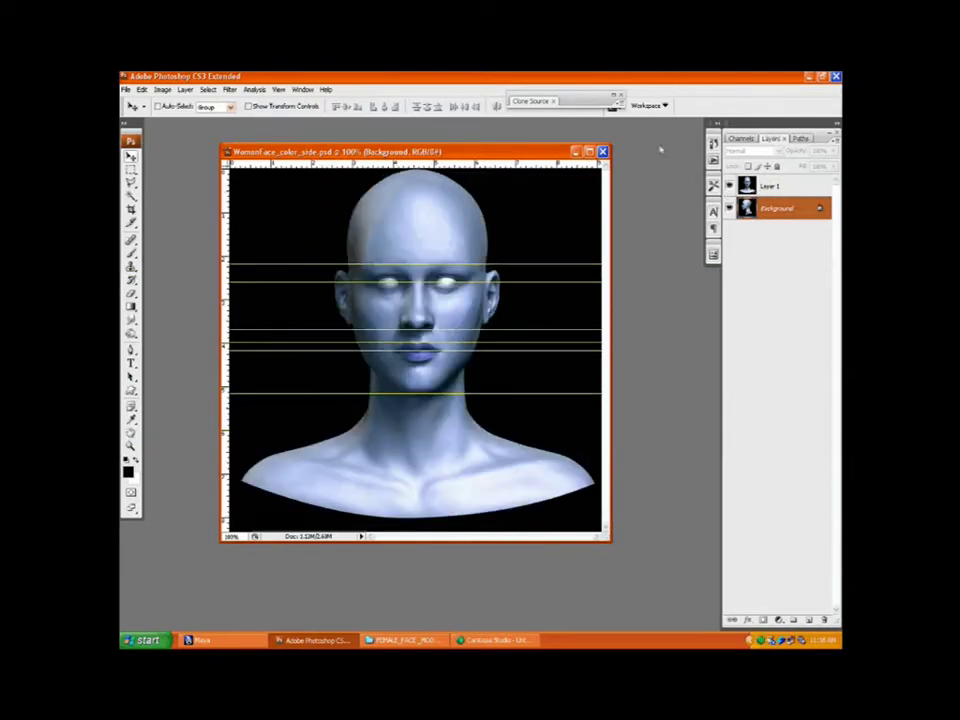
# Step: Switch to Maya, restore the default preference settings and save them
pyautogui.click(808, 77)
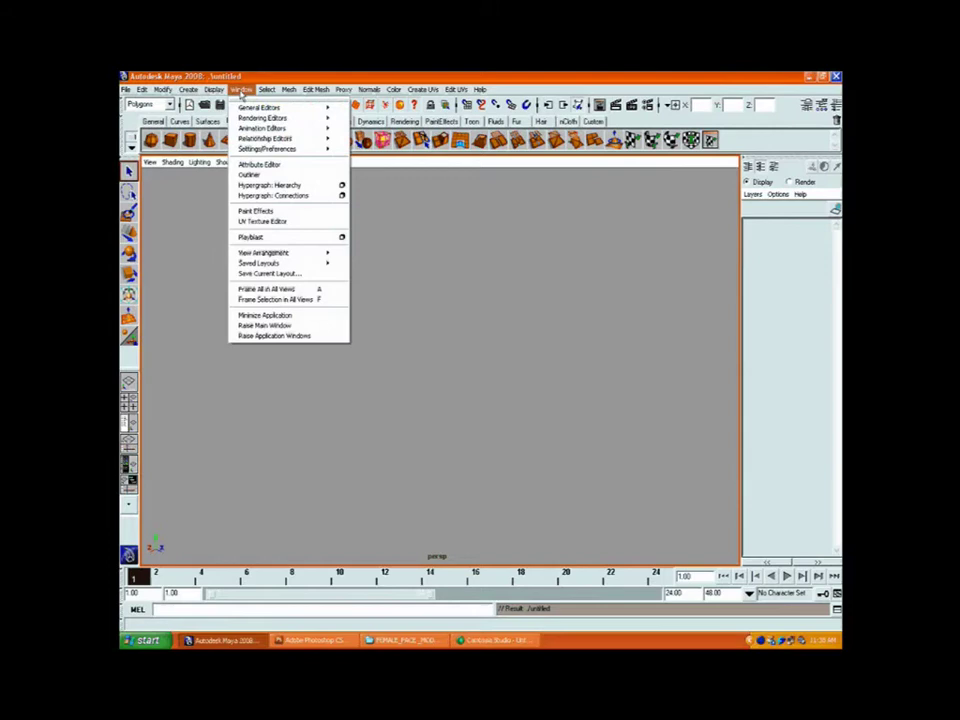
pyautogui.moveTo(262, 148)
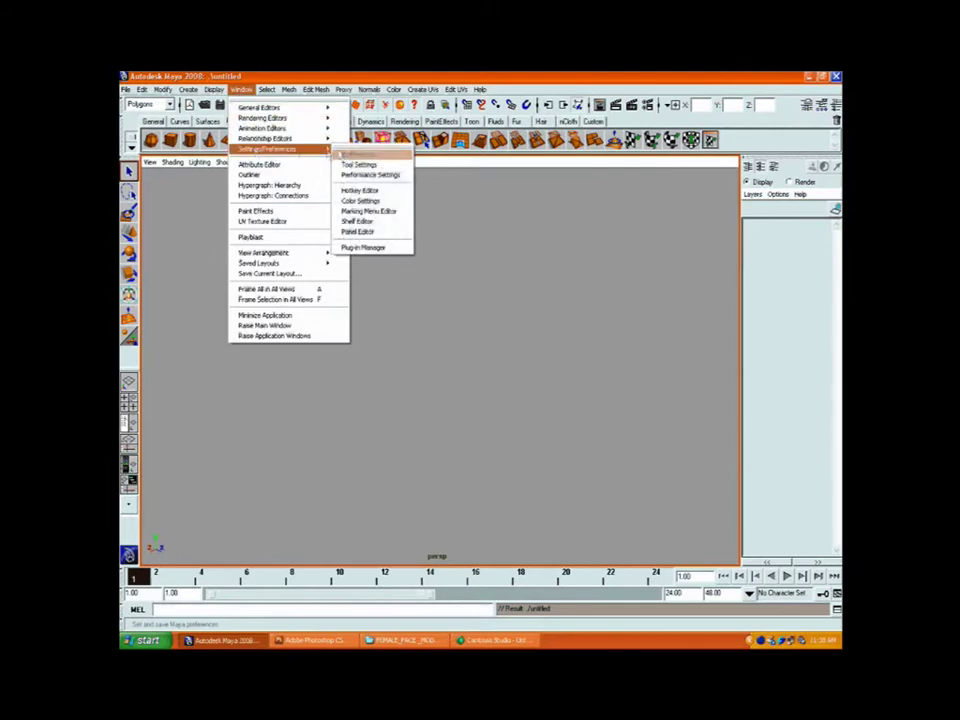
pyautogui.click(360, 154)
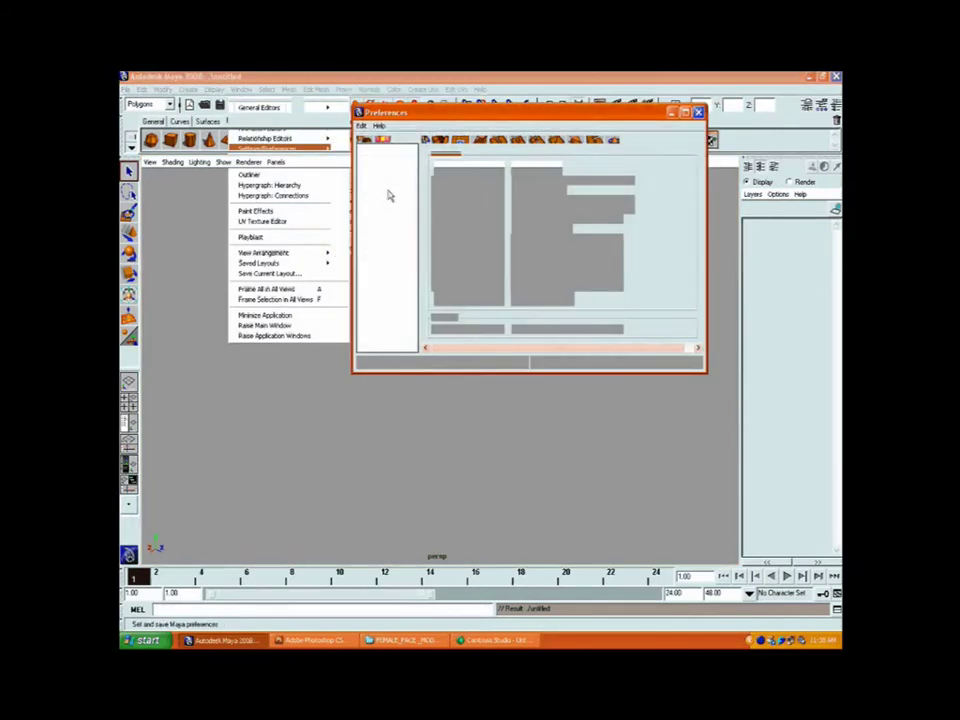
pyautogui.click(361, 125)
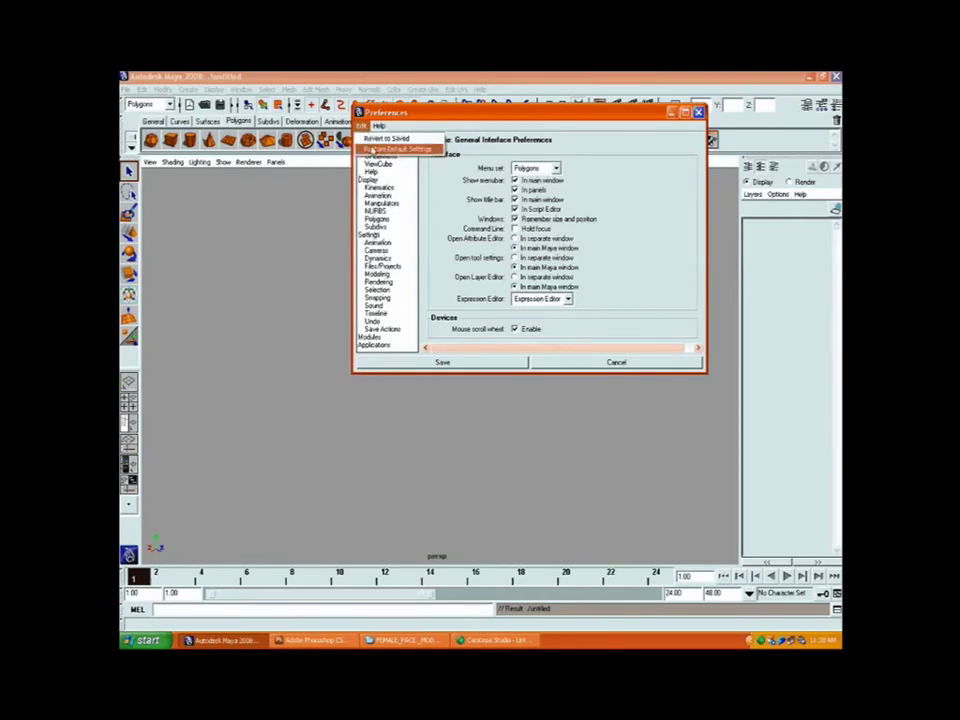
pyautogui.click(372, 149)
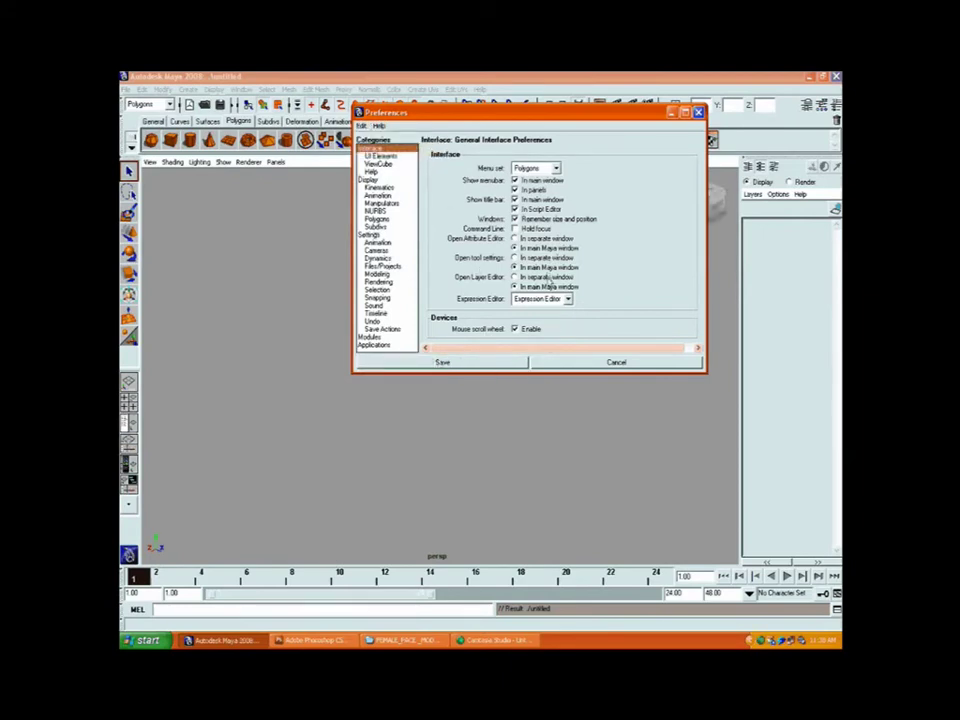
# Step: Display the grid in the perspective, front and side views, using the four-view layout
pyautogui.click(223, 162)
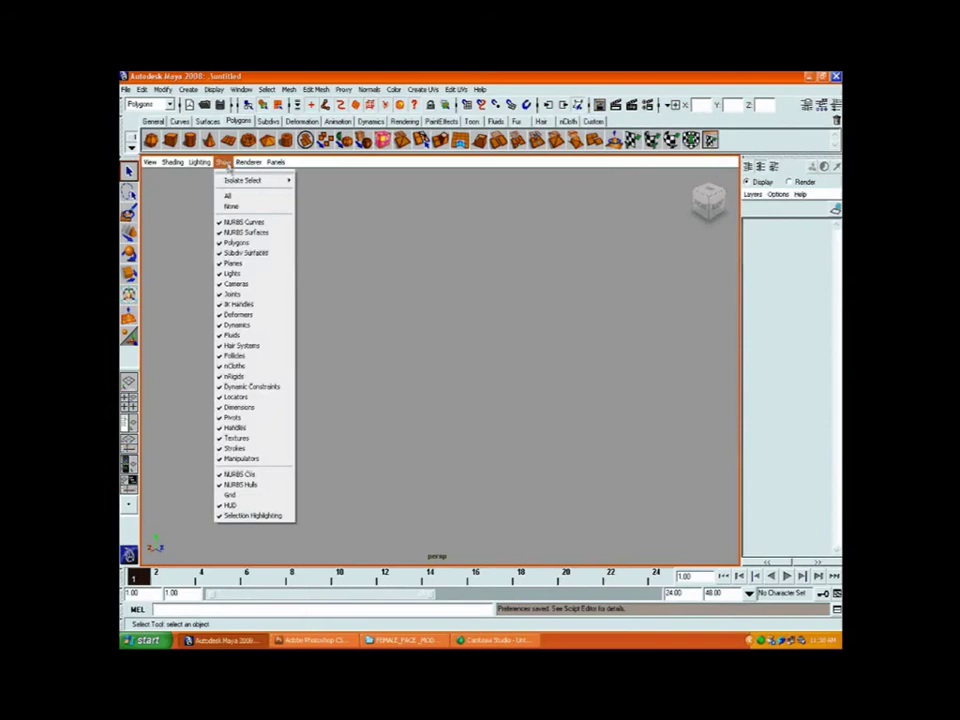
pyautogui.click(240, 493)
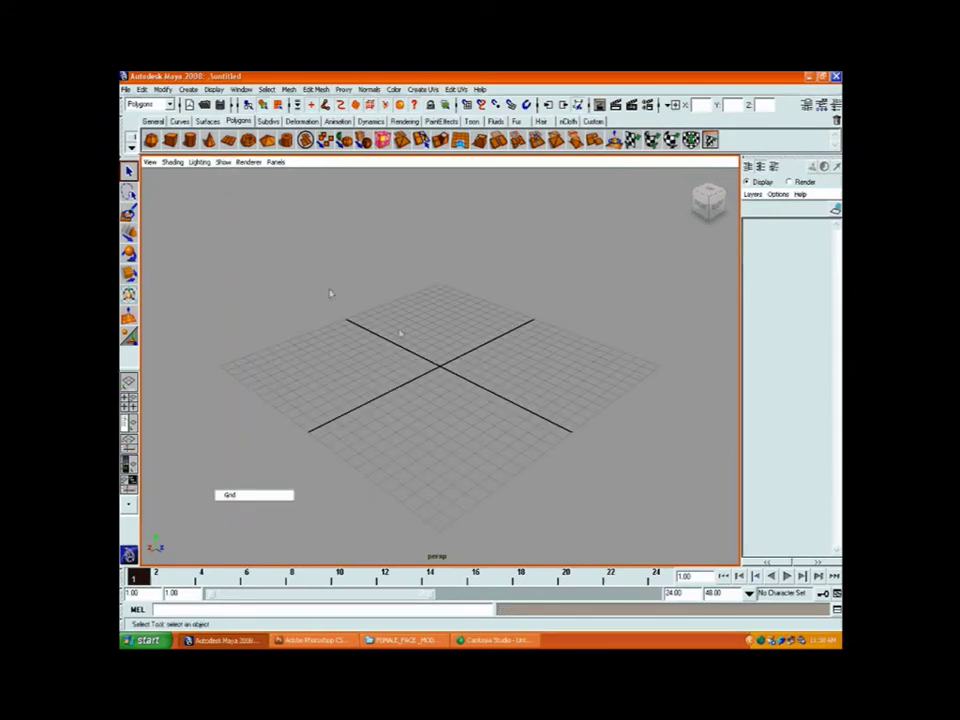
pyautogui.press('space')
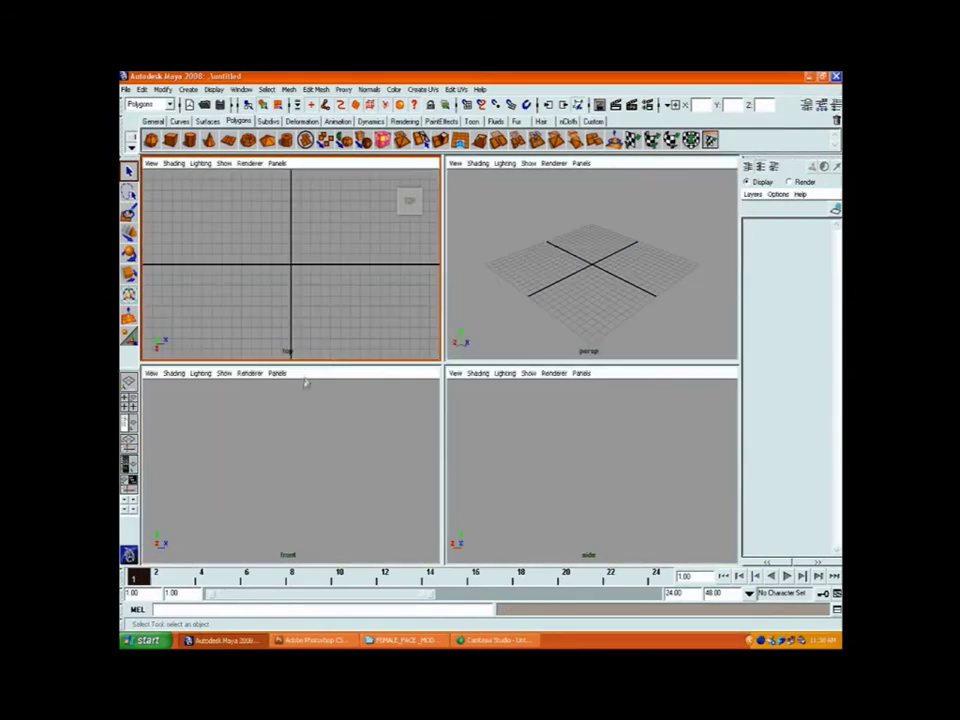
pyautogui.click(224, 373)
pyautogui.click(236, 619)
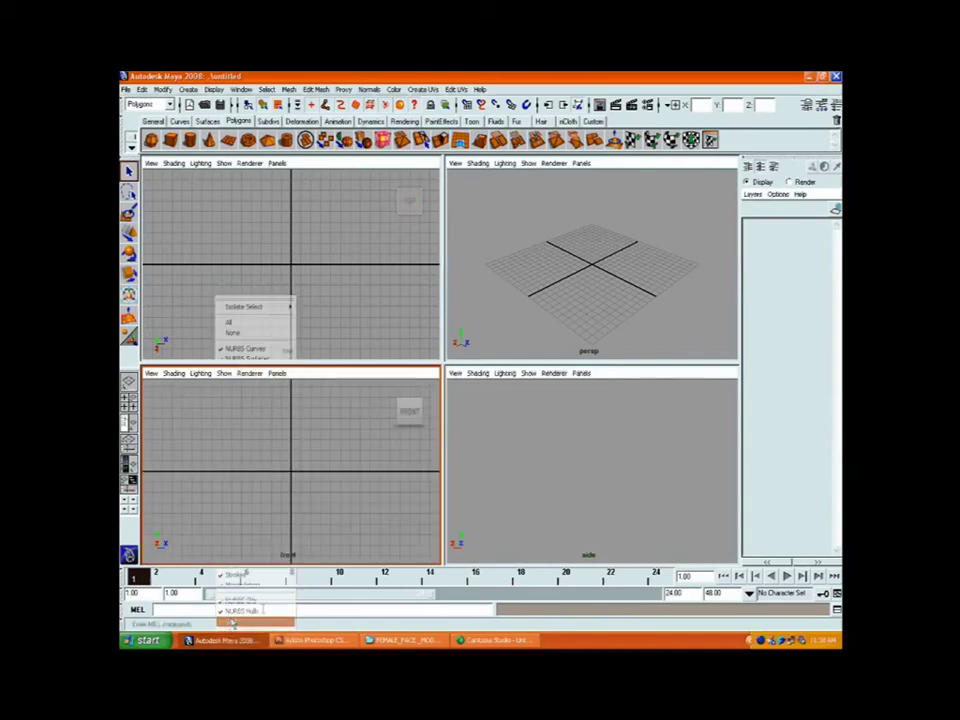
pyautogui.click(528, 373)
pyautogui.click(540, 619)
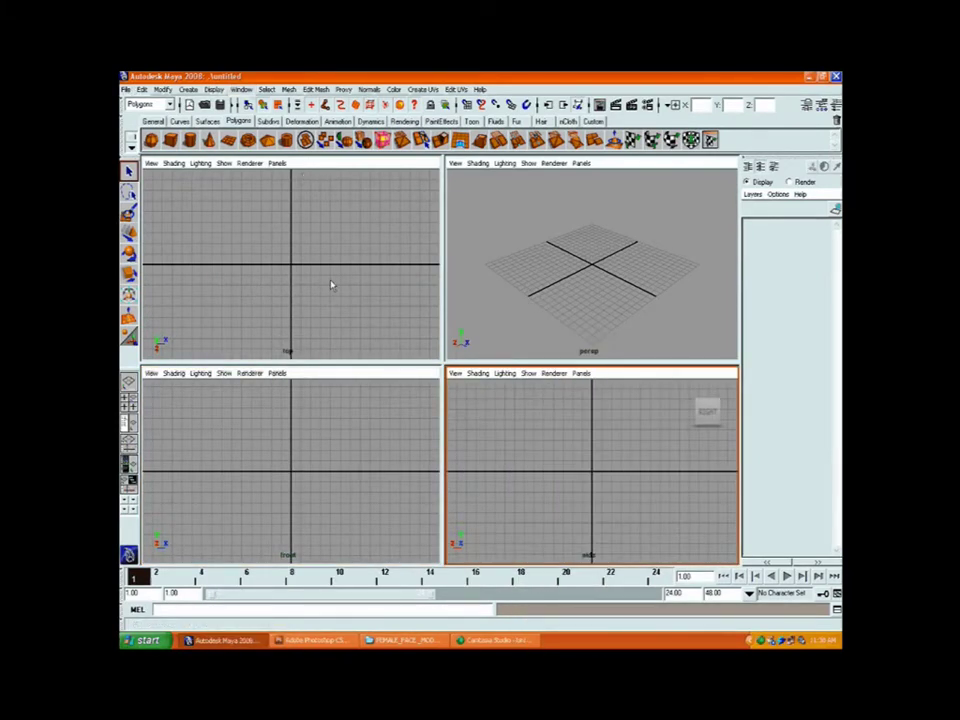
# Step: Set the current project to the FEMALE_FACE _MODELING folder on the Desktop
pyautogui.click(127, 90)
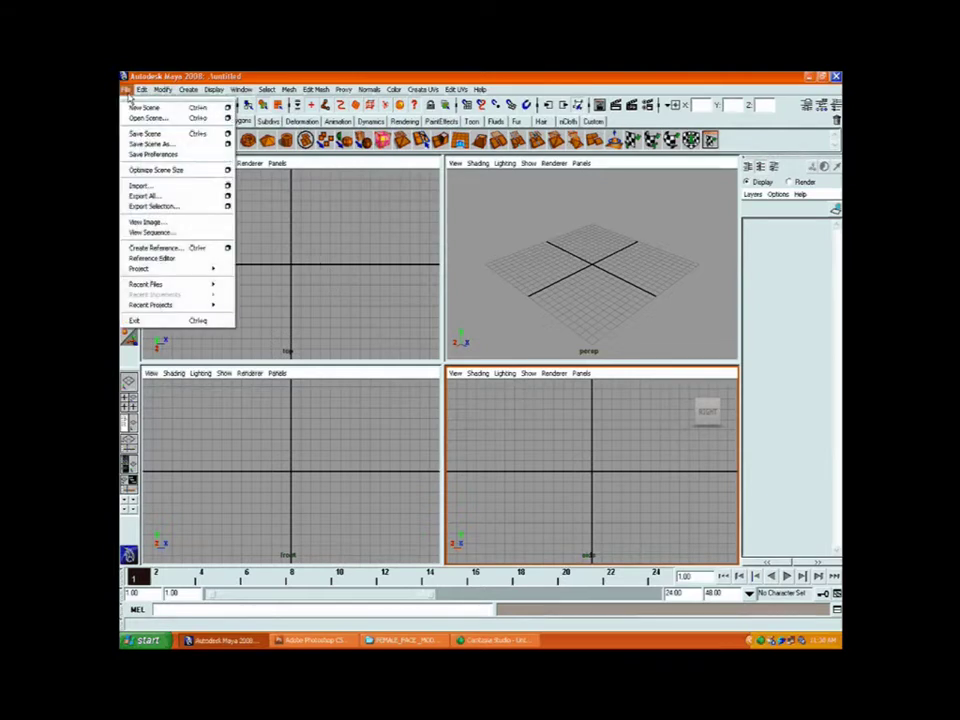
pyautogui.moveTo(158, 270)
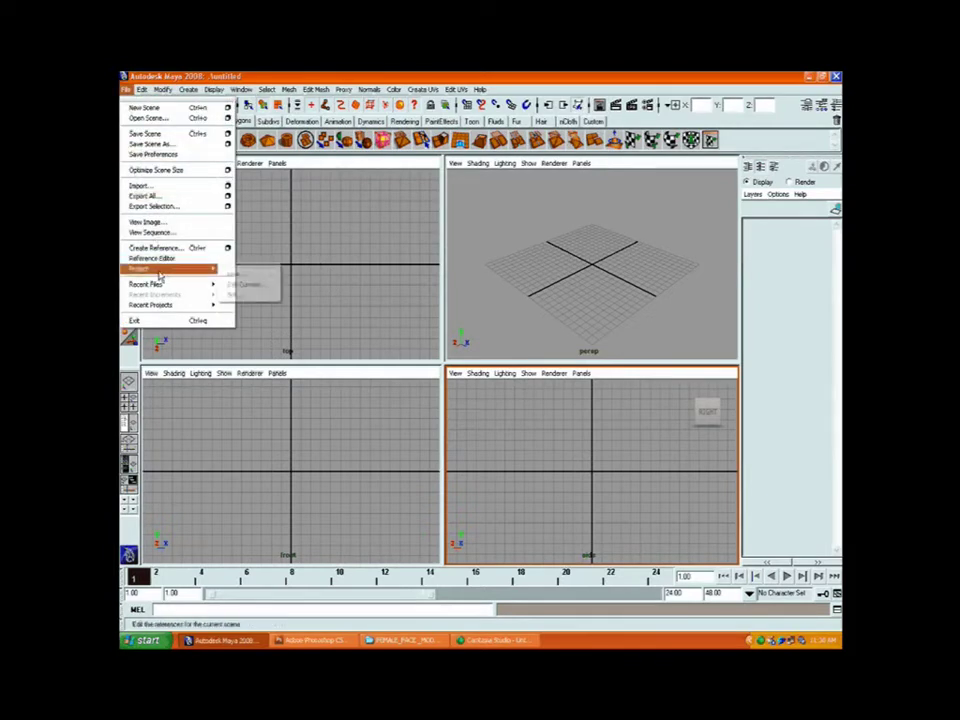
pyautogui.click(240, 294)
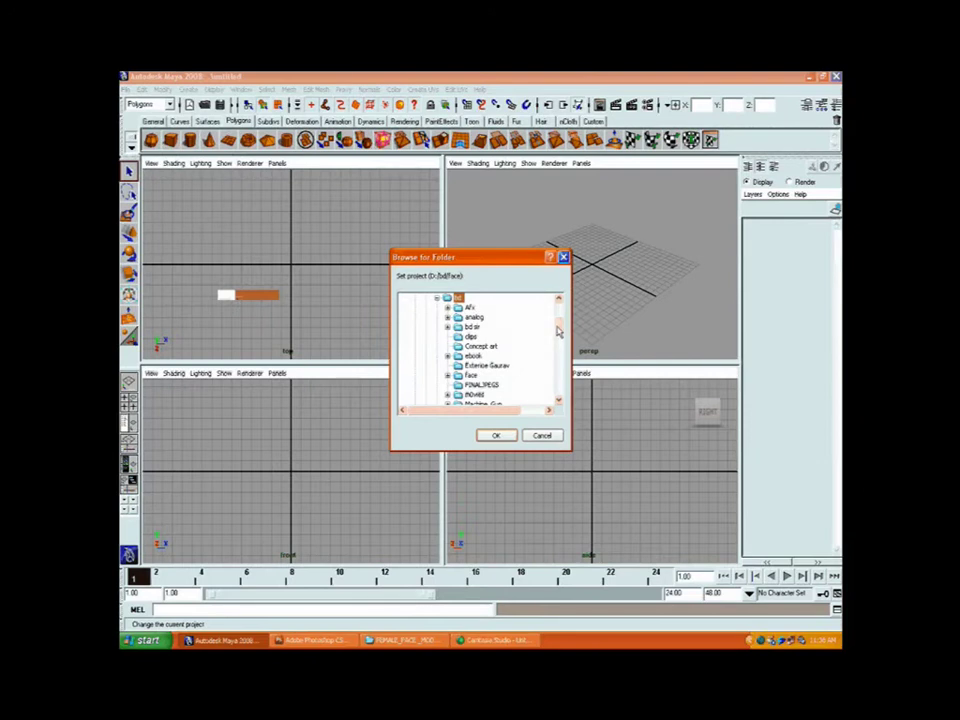
pyautogui.moveTo(558, 331); pyautogui.dragTo(558, 300)
pyautogui.click(432, 297)
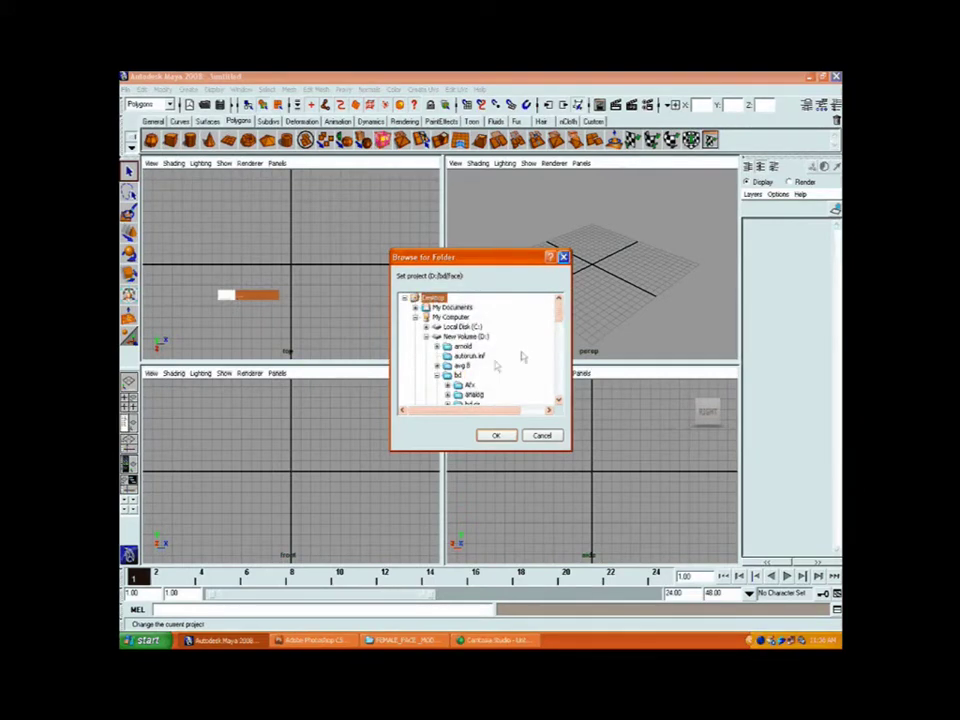
pyautogui.scroll(-6, 497, 367)
pyautogui.moveTo(558, 362); pyautogui.dragTo(566, 320)
pyautogui.click(426, 336)
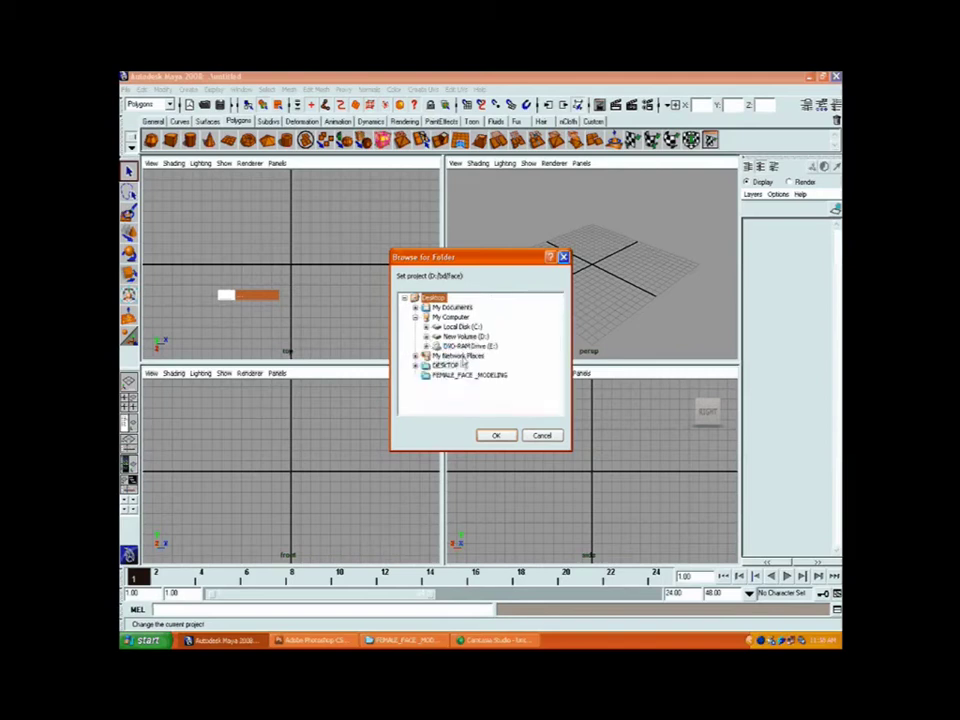
pyautogui.click(458, 375)
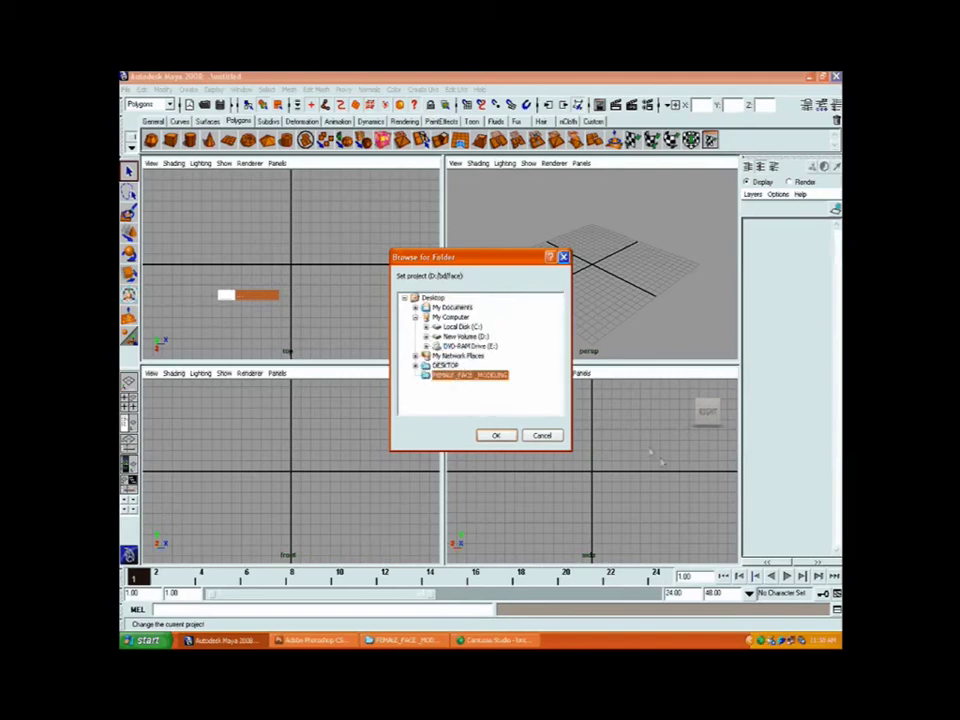
pyautogui.moveTo(440, 257); pyautogui.dragTo(456, 235)
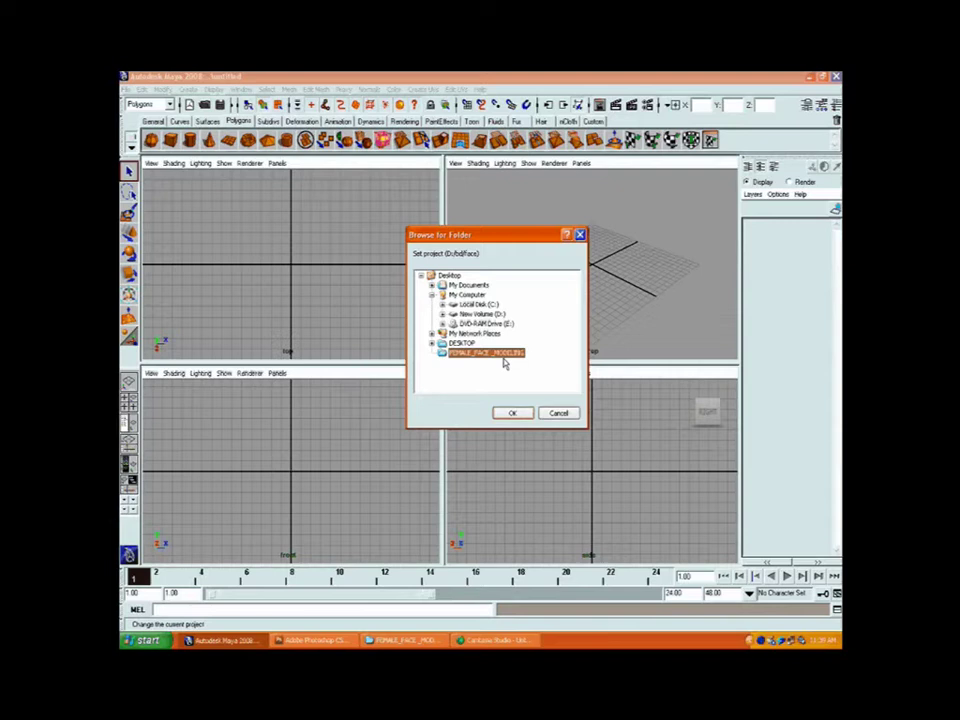
pyautogui.click(512, 413)
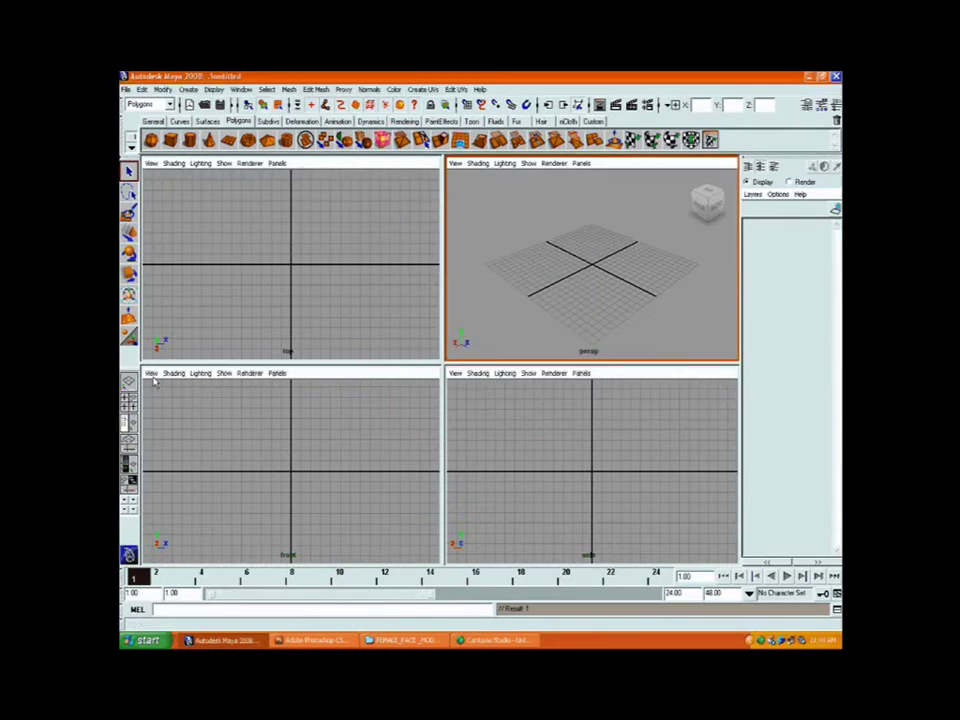
# Step: Import WomanFace_color_front.jpg as an image plane in the front view
pyautogui.click(152, 373)
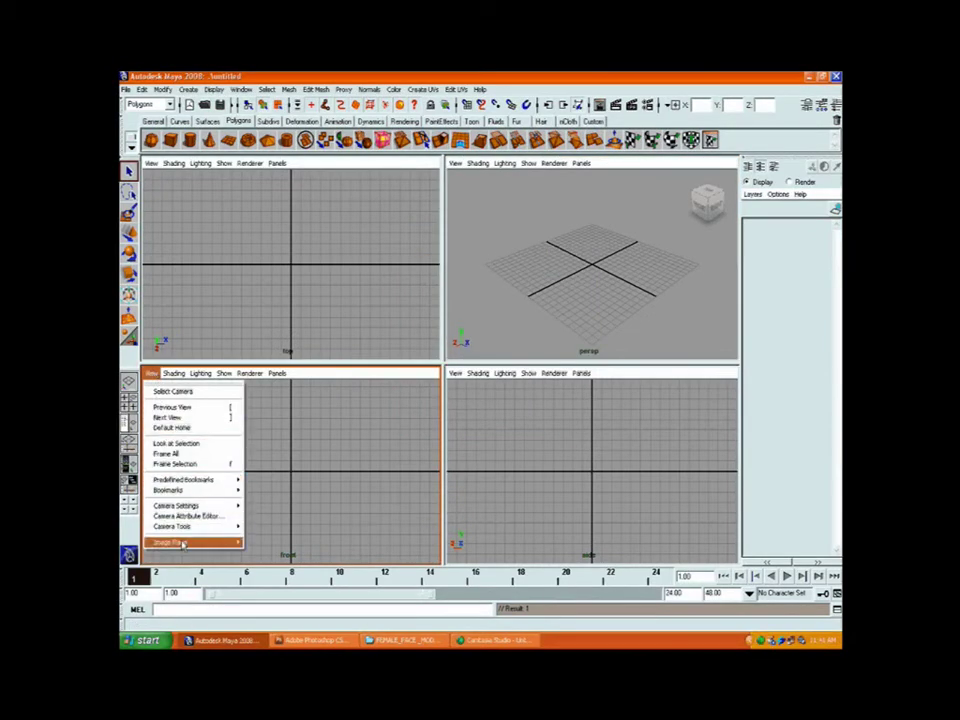
pyautogui.moveTo(190, 542)
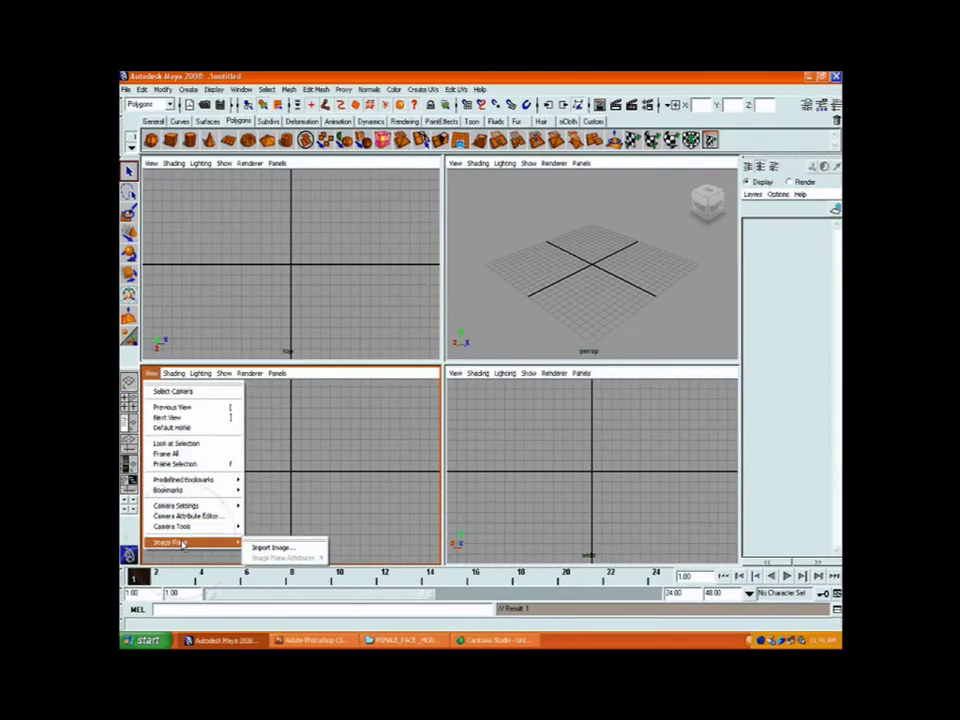
pyautogui.click(271, 549)
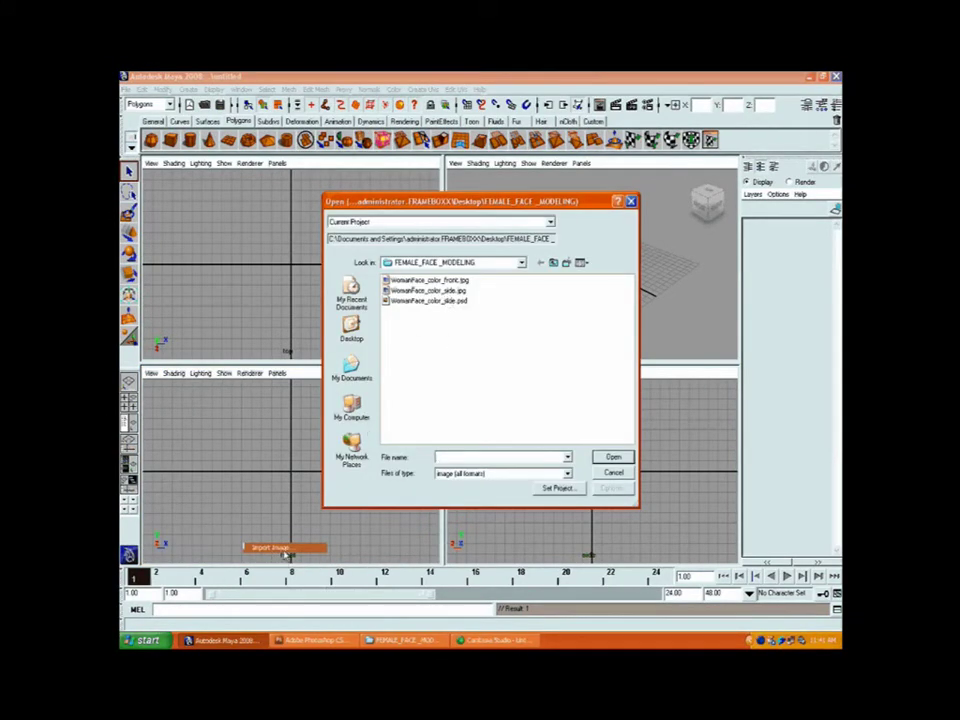
pyautogui.click(426, 280)
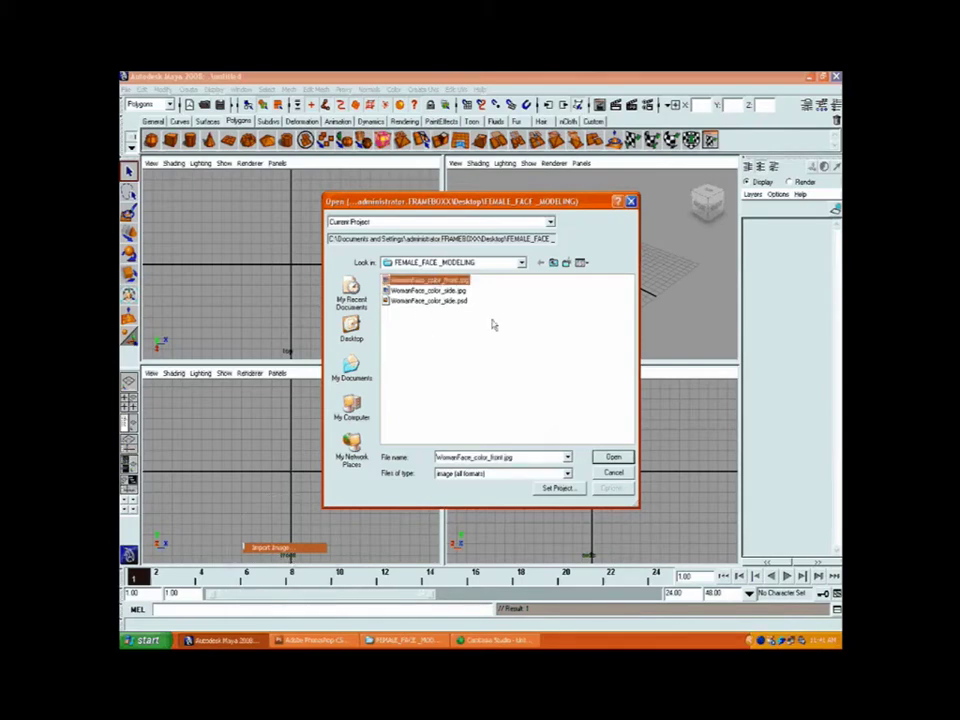
pyautogui.click(612, 458)
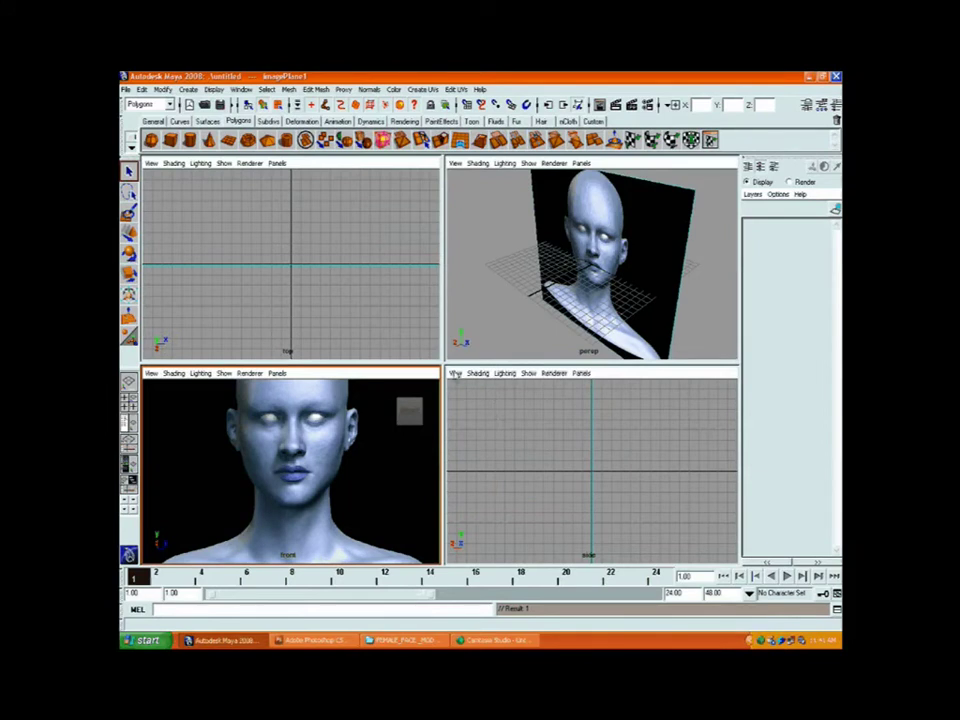
# Step: Import WomanFace_color_side.jpg as an image plane in the side view
pyautogui.click(455, 380)
pyautogui.click(455, 373)
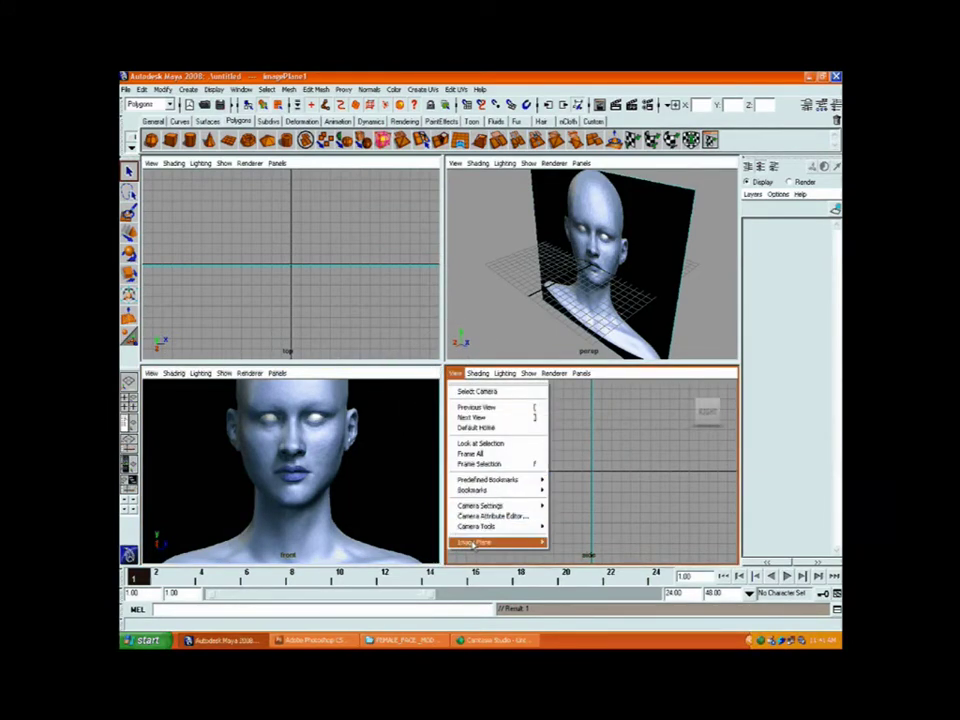
pyautogui.moveTo(474, 543)
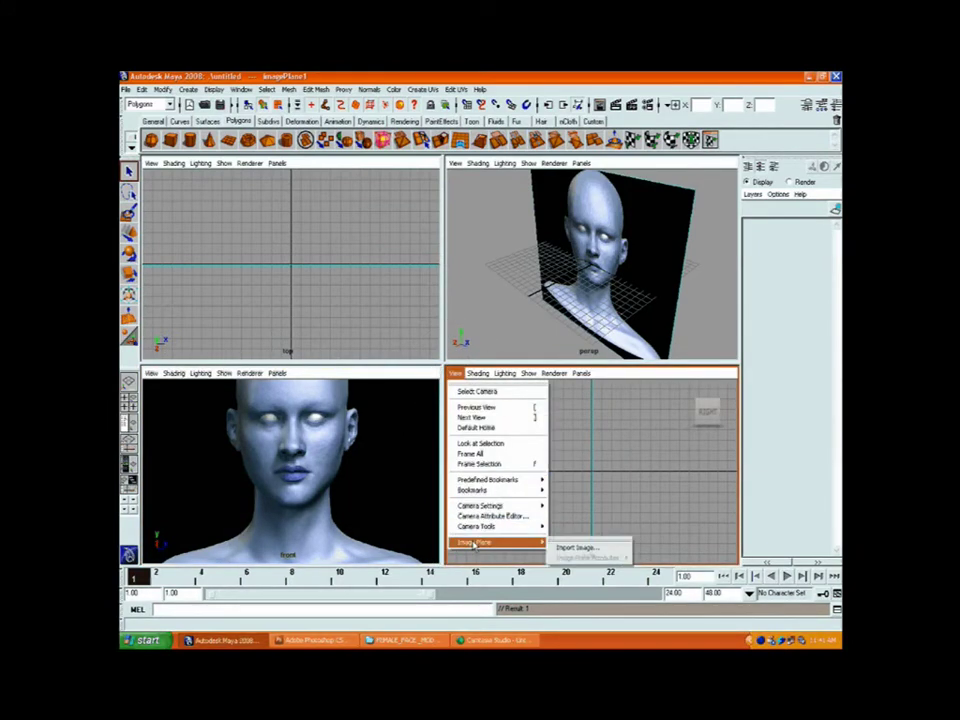
pyautogui.click(567, 549)
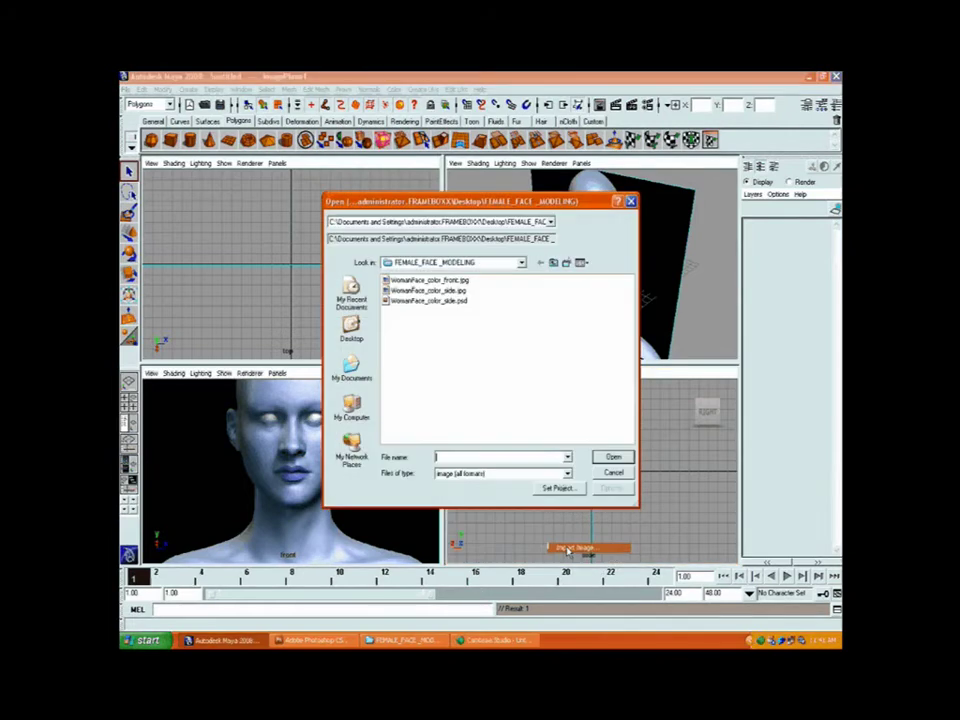
pyautogui.click(445, 291)
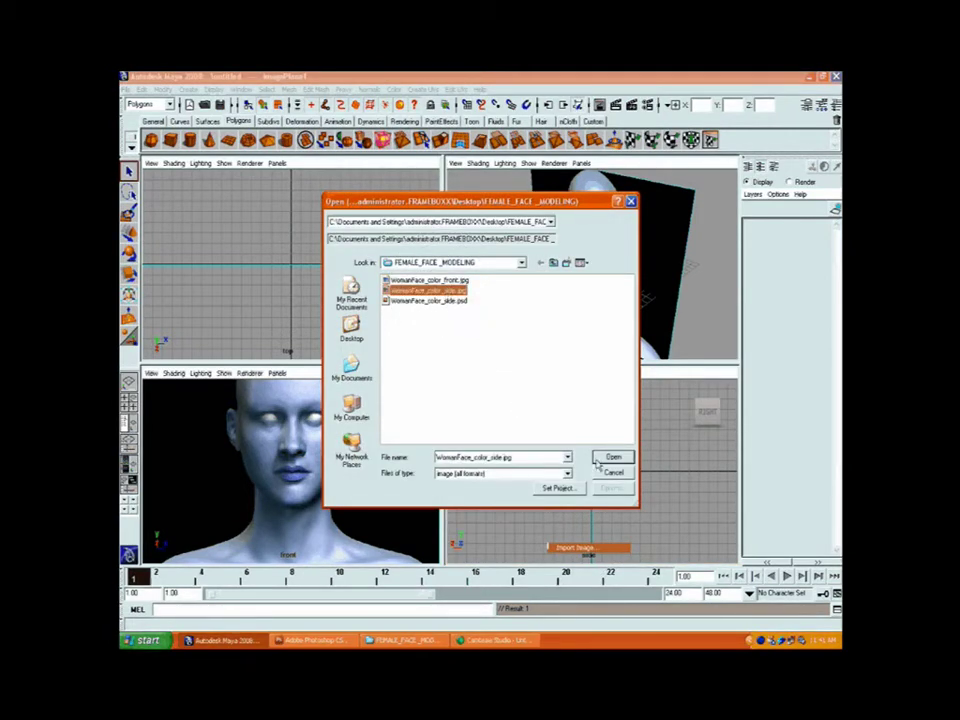
pyautogui.click(612, 458)
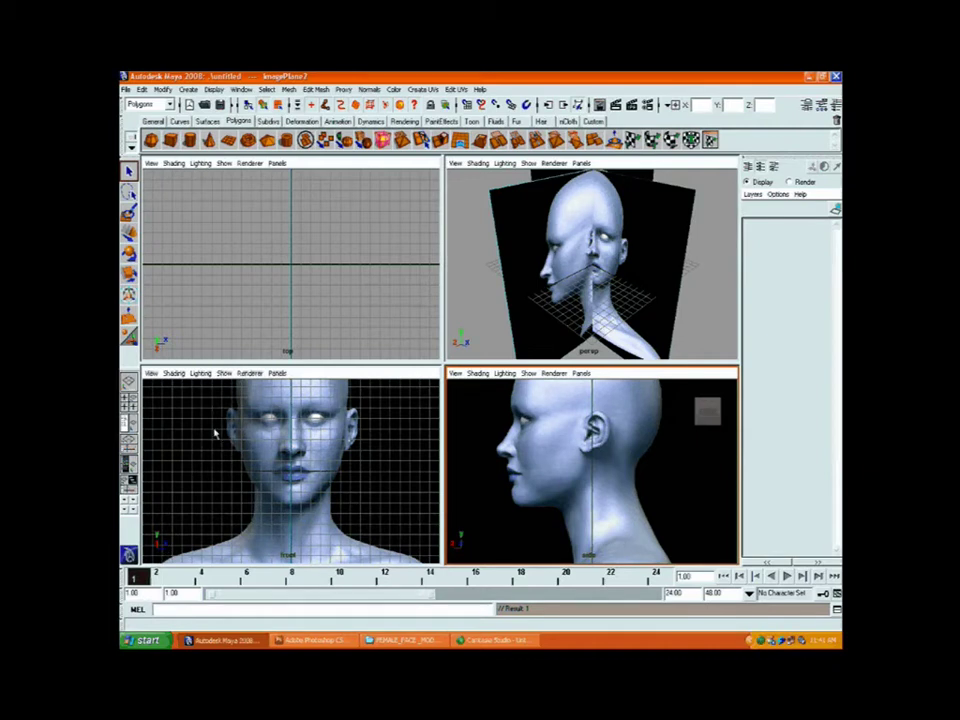
# Step: Open the attributes of the front view's image plane and show its Placement Extras settings
pyautogui.click(151, 372)
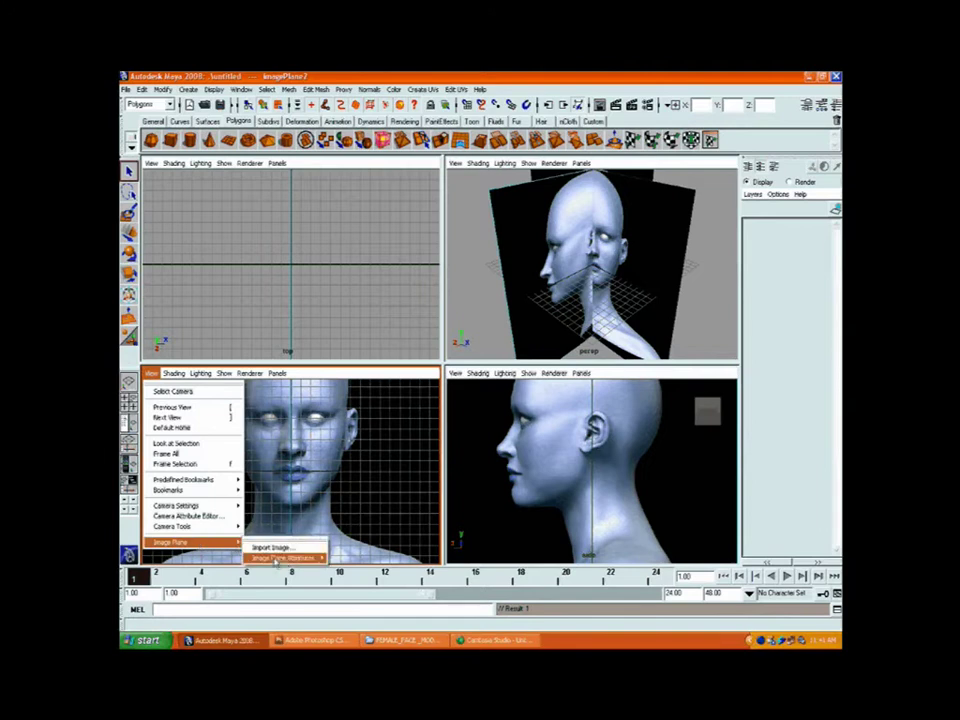
pyautogui.moveTo(276, 559)
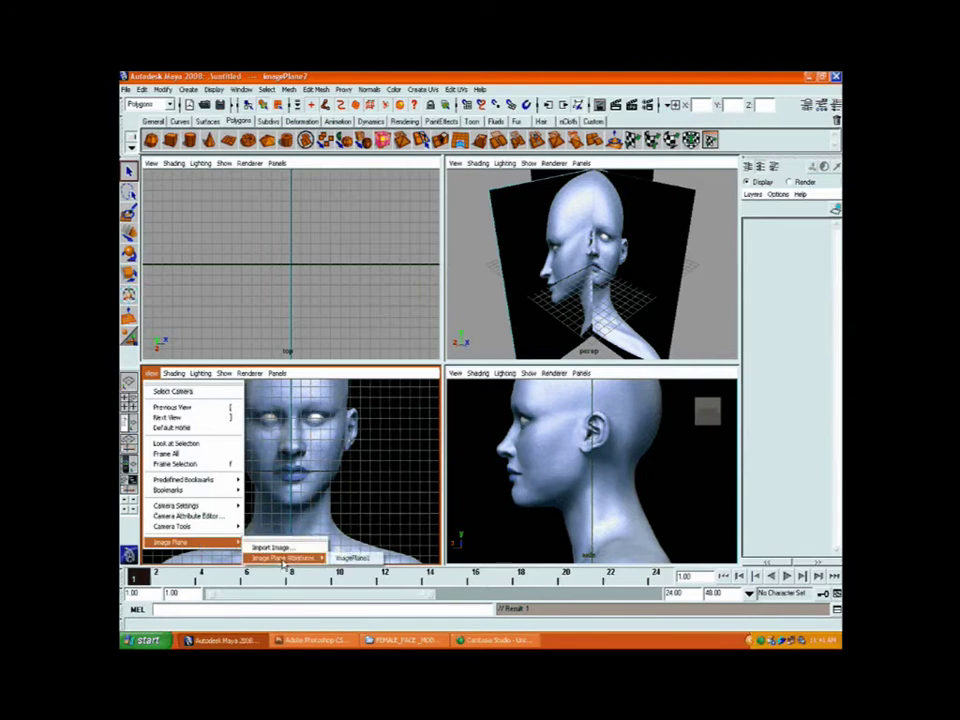
pyautogui.click(360, 559)
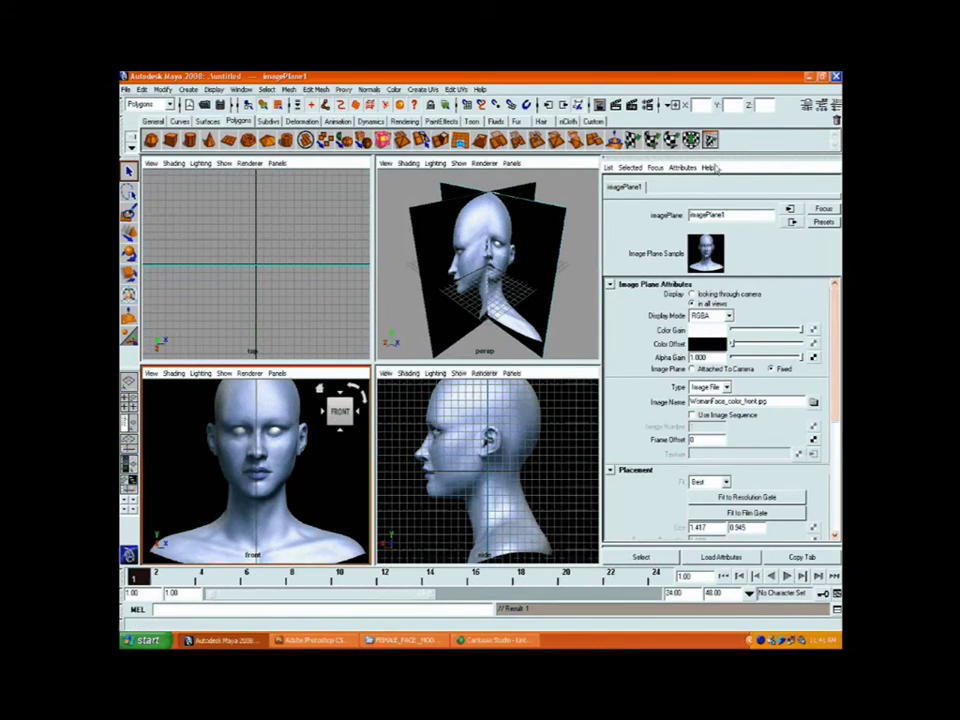
pyautogui.moveTo(835, 360); pyautogui.dragTo(835, 470)
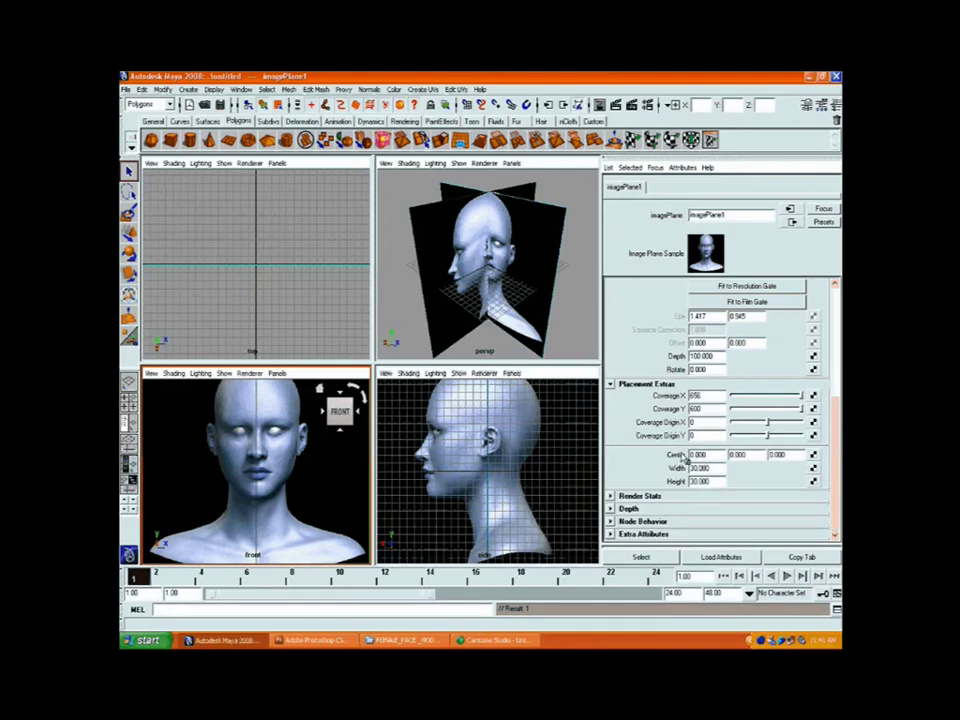
# Step: Try shifting the front image plane's center along X and Y, returning both values to 0
pyautogui.click(777, 455)
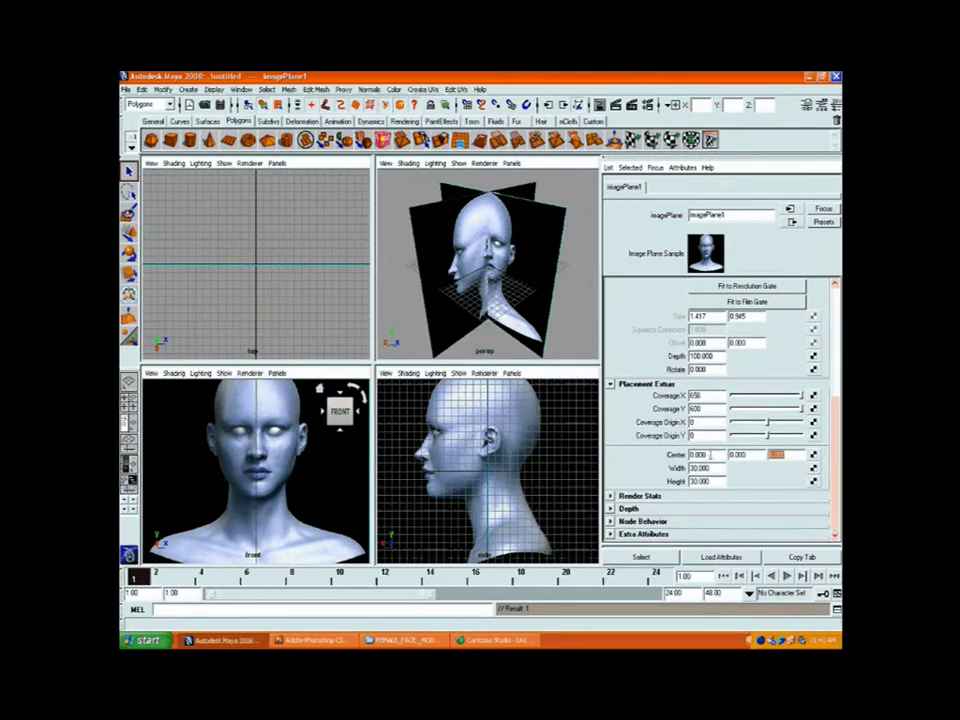
pyautogui.click(700, 455)
pyautogui.write('-1.7')
pyautogui.press('Return')
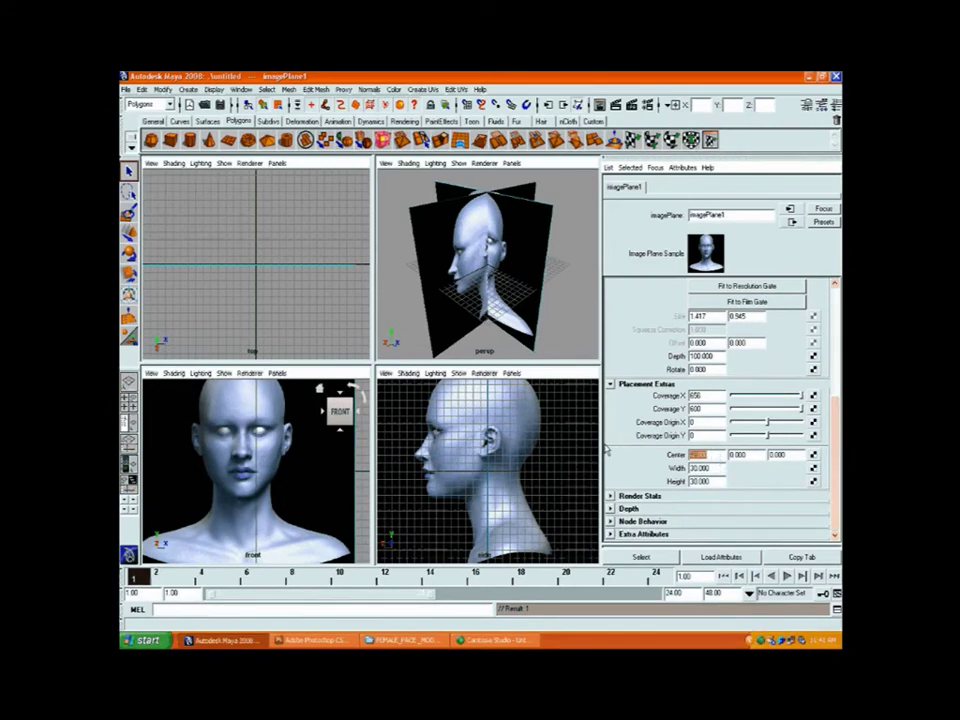
pyautogui.write('0')
pyautogui.press('Return')
pyautogui.click(750, 455)
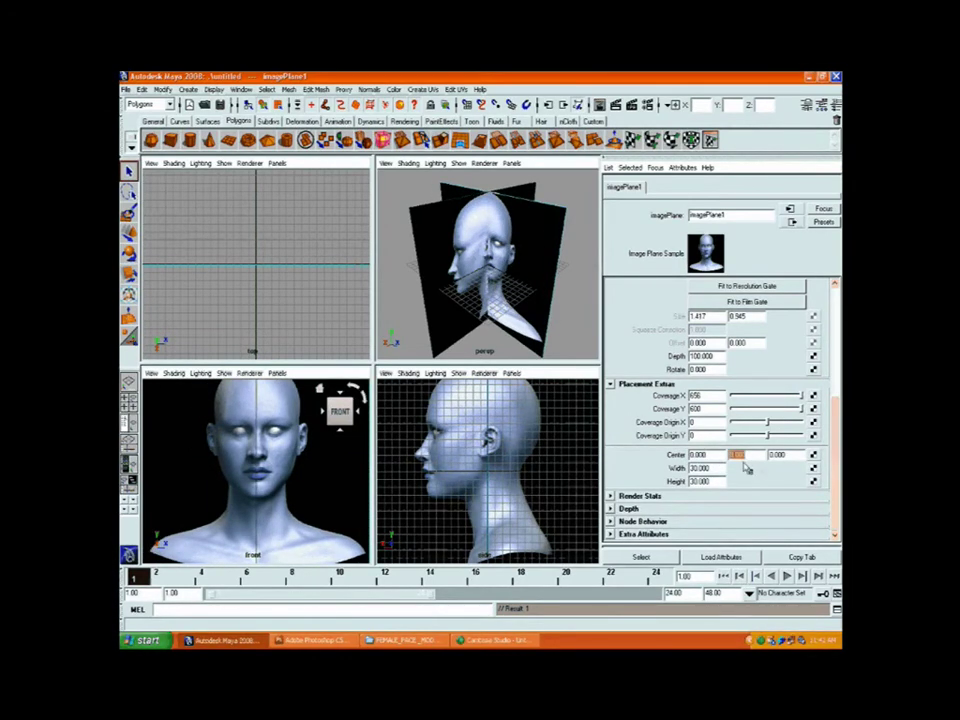
pyautogui.write('-0.8')
pyautogui.press('Return')
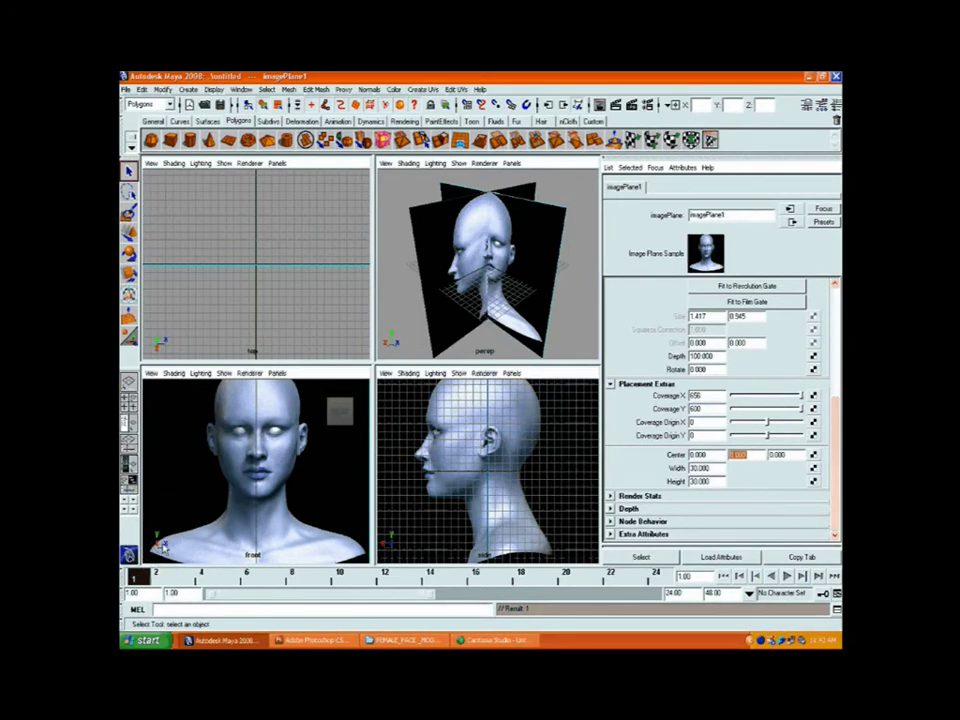
# Step: Move the front image plane back behind the grid by setting its Center Z to -23.6
pyautogui.click(778, 455)
pyautogui.write('-0.5')
pyautogui.press('Return')
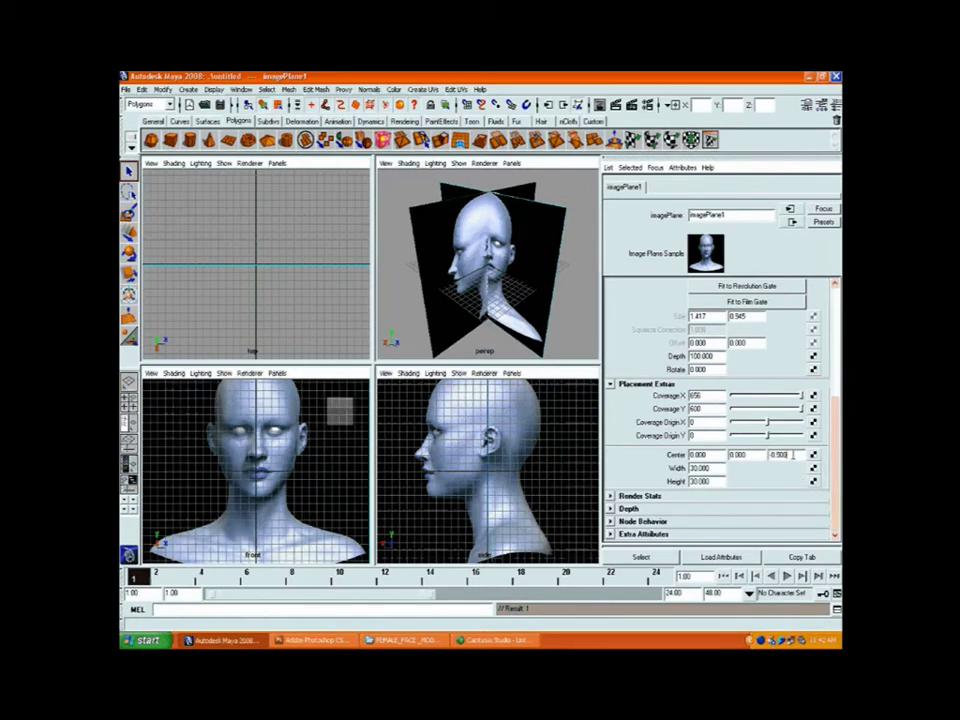
pyautogui.keyDown('ctrl'); pyautogui.moveTo(793, 455); pyautogui.dragTo(791, 455); pyautogui.keyUp('ctrl')
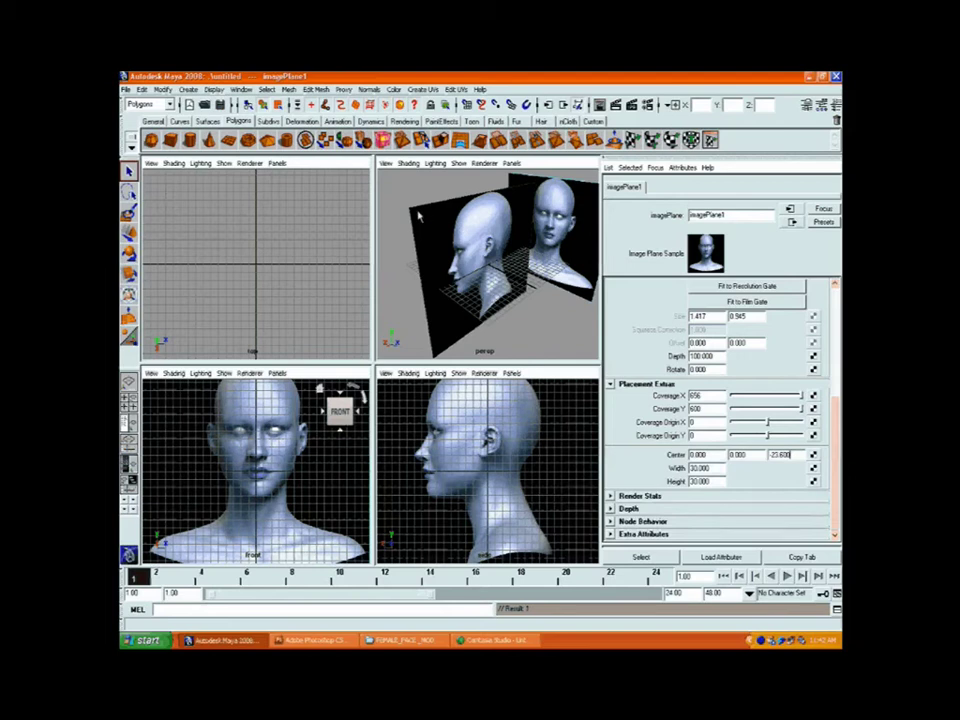
# Step: Move the side view's image plane away from the grid by setting its Center X to -28.8
pyautogui.click(386, 373)
pyautogui.moveTo(420, 542)
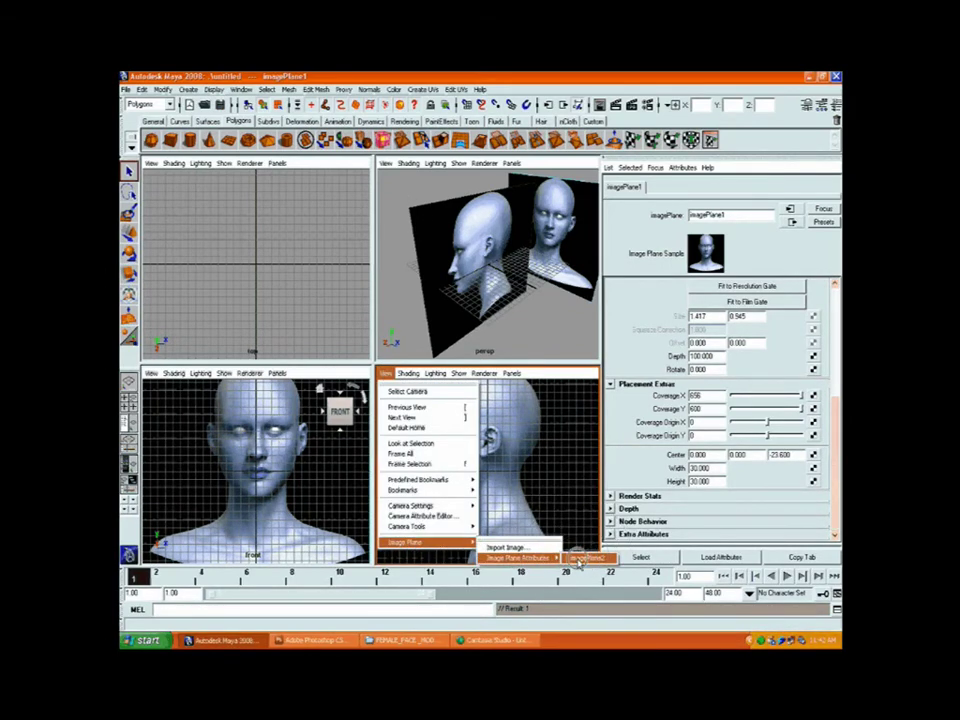
pyautogui.click(580, 558)
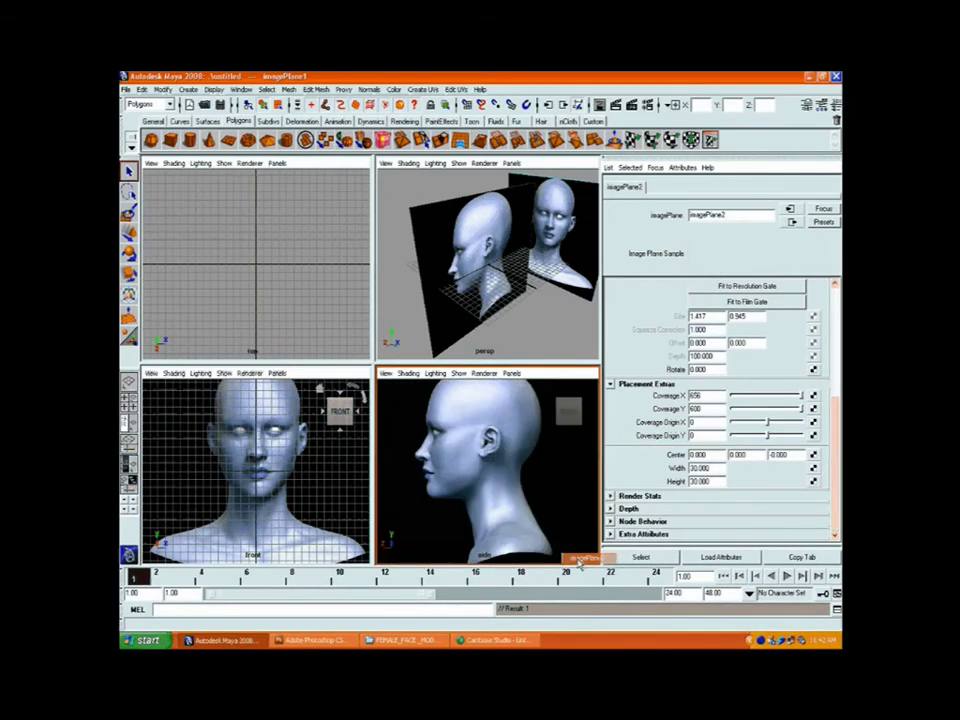
pyautogui.doubleClick(708, 455)
pyautogui.write('-4.93')
pyautogui.press('Return')
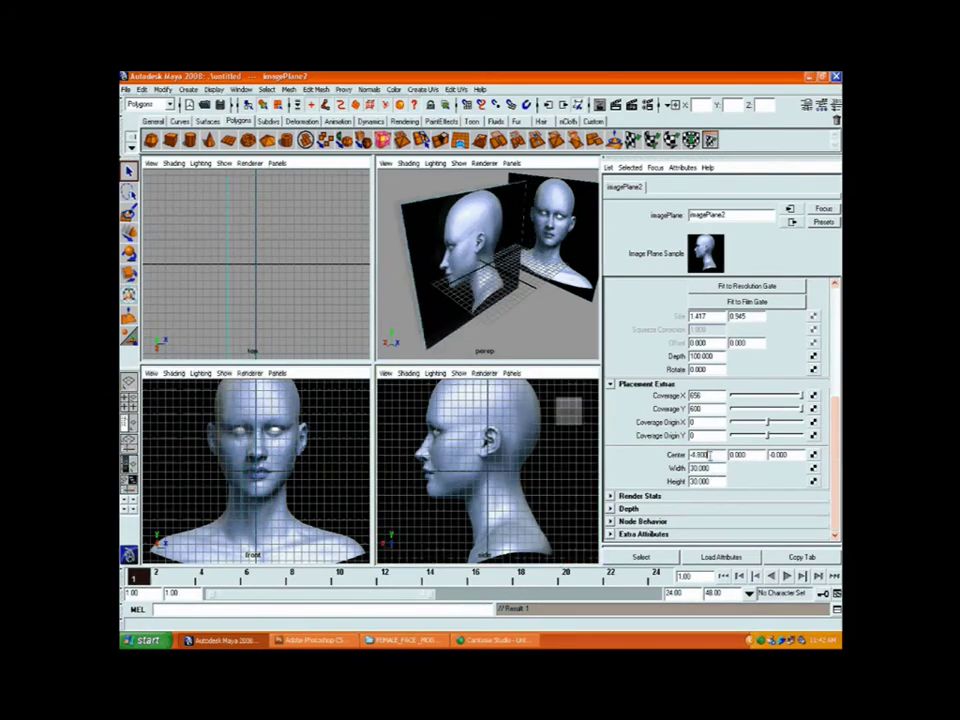
pyautogui.moveTo(709, 455)
pyautogui.keyDown('ctrl'); pyautogui.mouseDown()
pyautogui.moveTo(700, 455)
pyautogui.moveTo(710, 455)
pyautogui.mouseUp(); pyautogui.keyUp('ctrl')
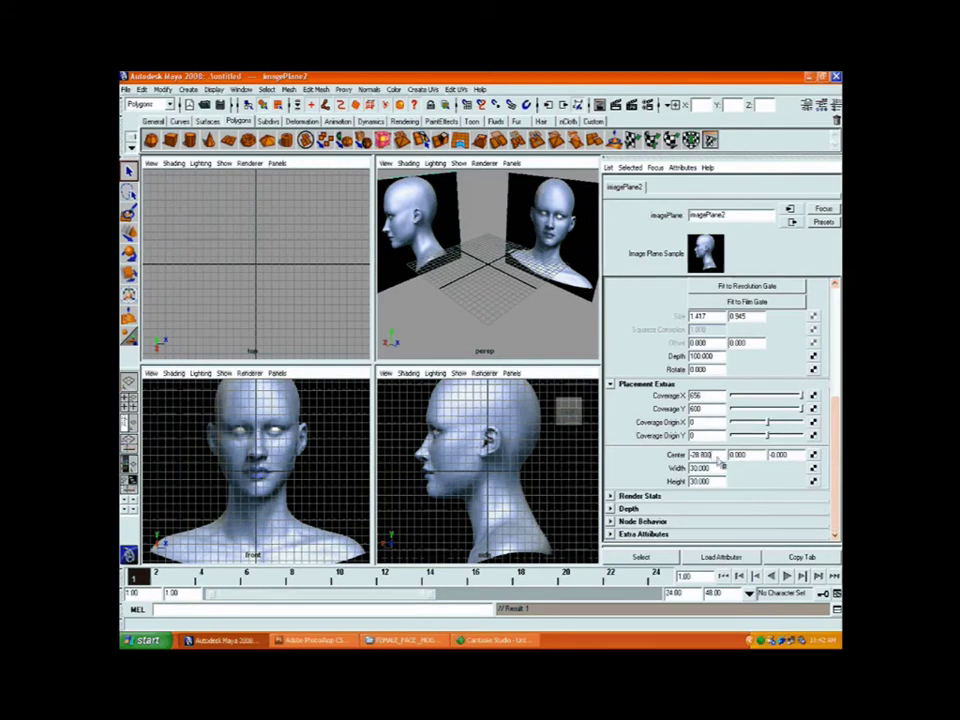
# Step: Maximize the front view and hide the surrounding interface elements to enlarge the front face reference
pyautogui.click(251, 424)
pyautogui.press('space')
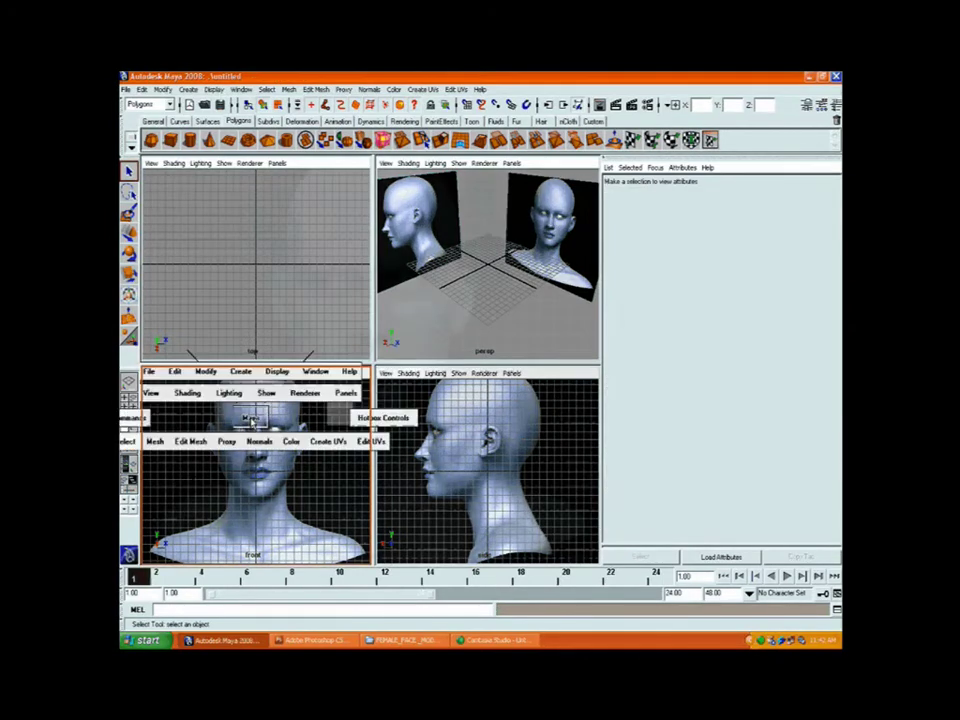
pyautogui.hotkey('ctrl', 'space')
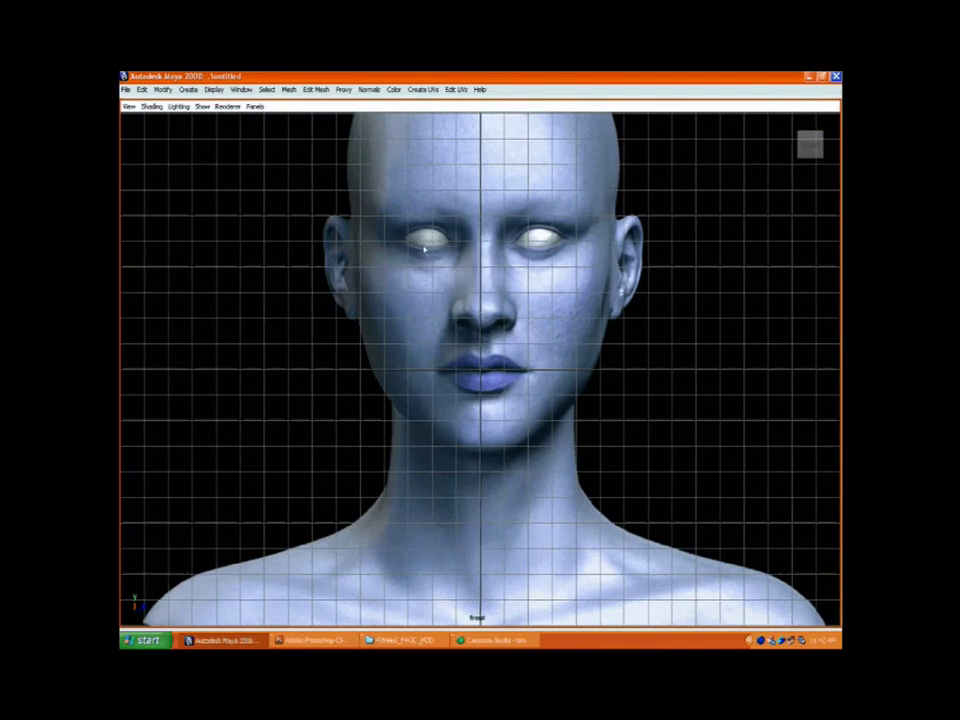
pyautogui.click(129, 106)
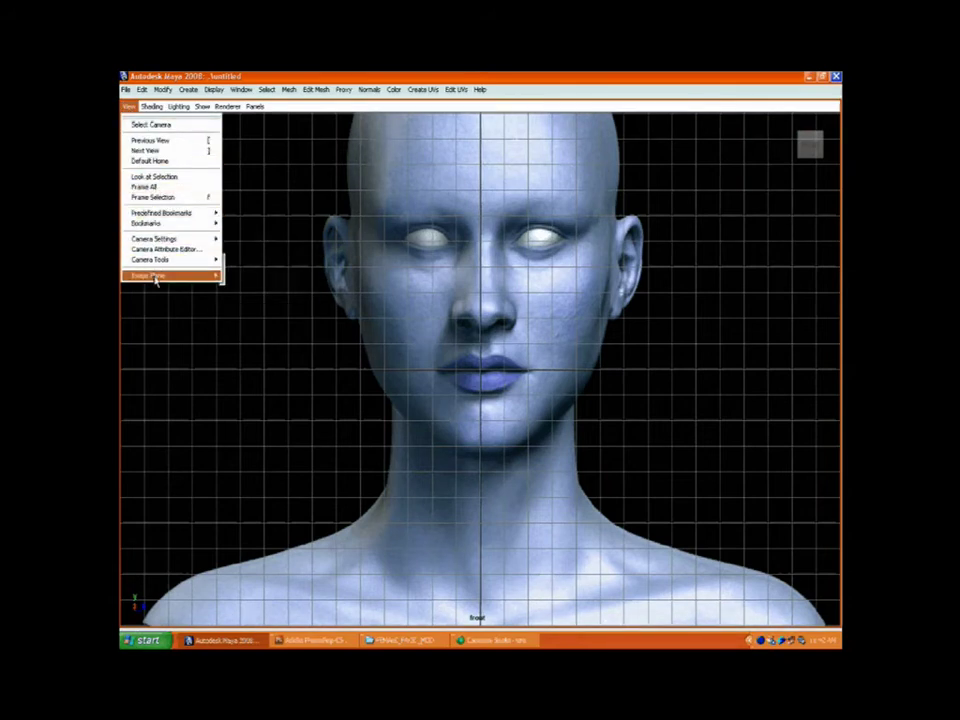
pyautogui.moveTo(156, 276)
pyautogui.moveTo(250, 291)
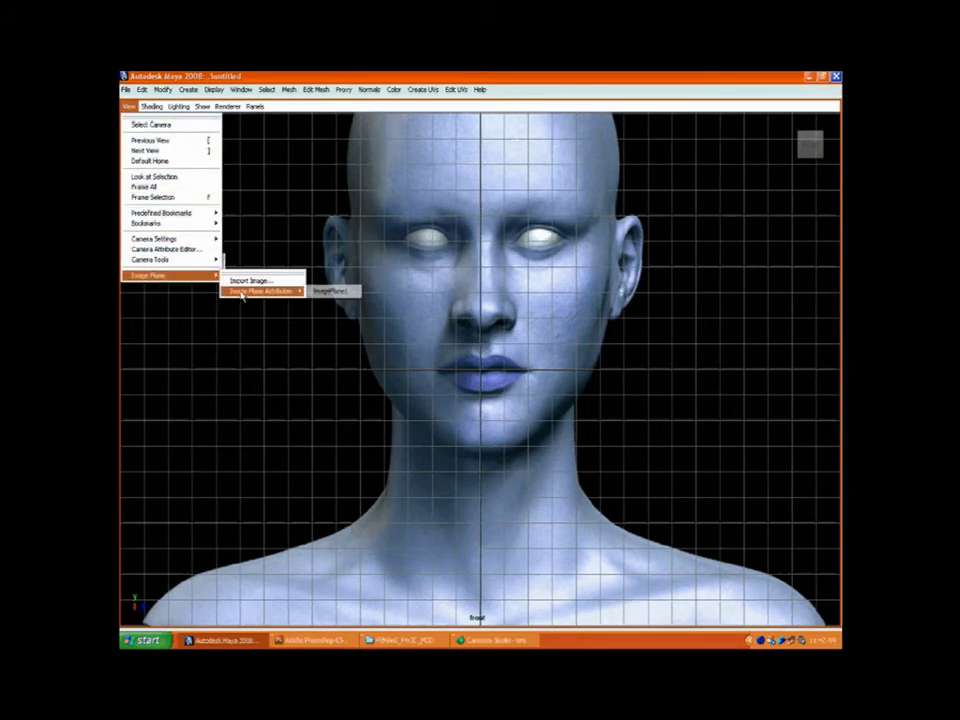
pyautogui.click(333, 291)
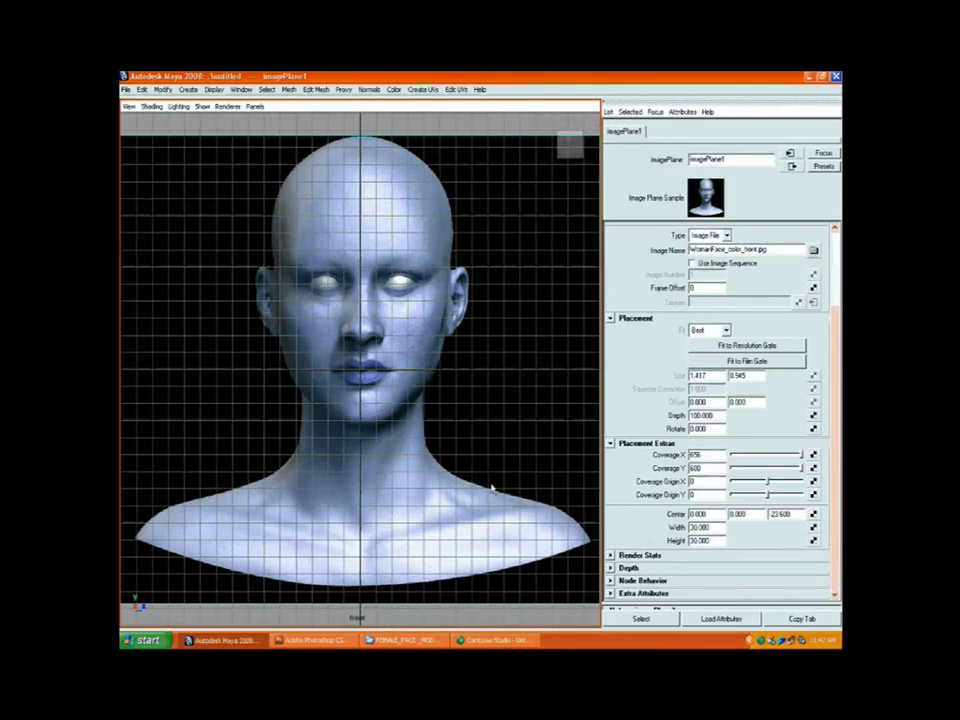
pyautogui.hotkey('ctrl', 'a')
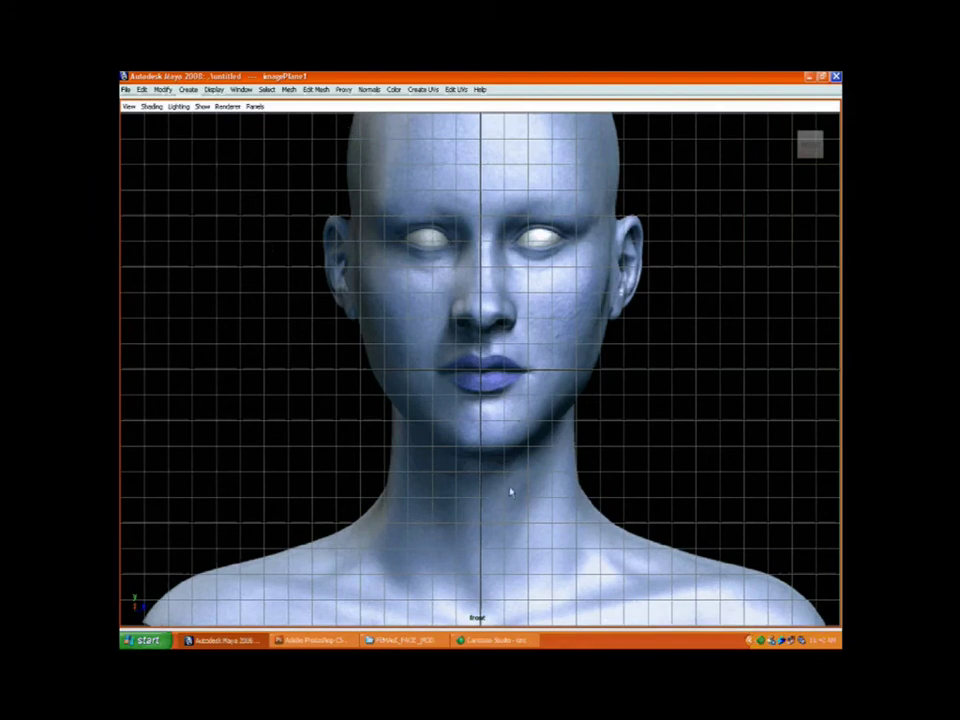
# Step: Set the interface preferences so the Attribute Editor opens in a separate window, and save them
pyautogui.click(162, 89)
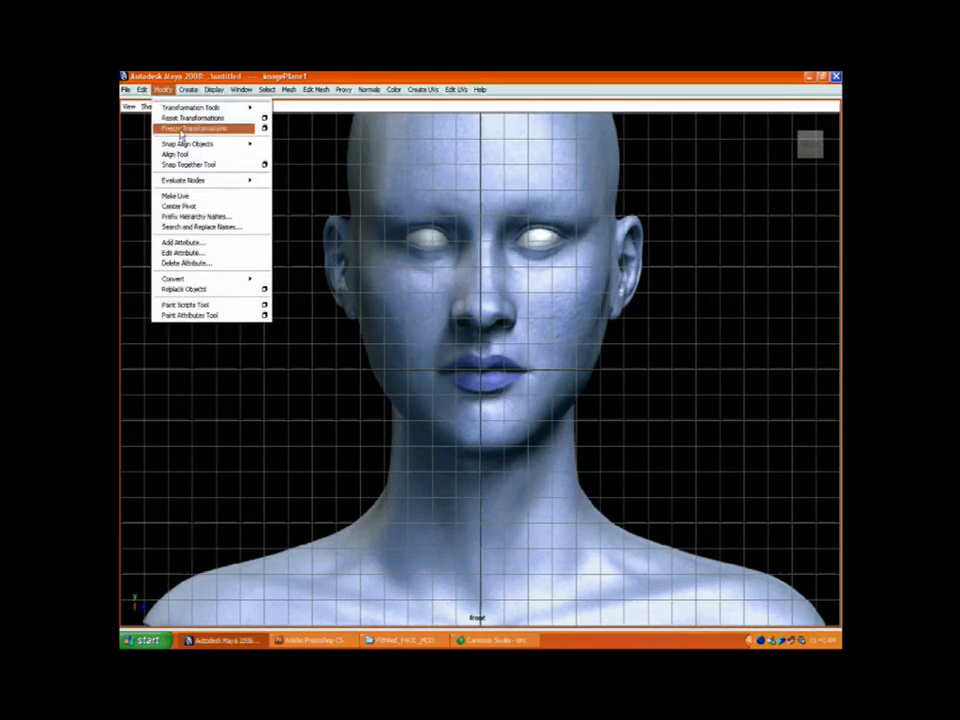
pyautogui.moveTo(241, 89)
pyautogui.moveTo(255, 120)
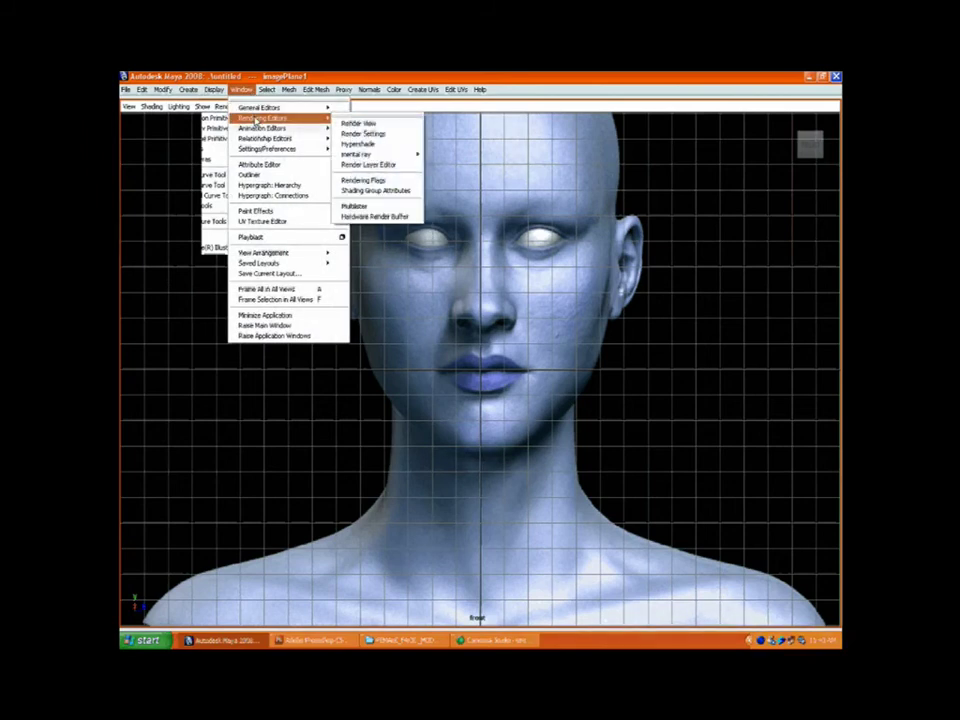
pyautogui.moveTo(274, 150)
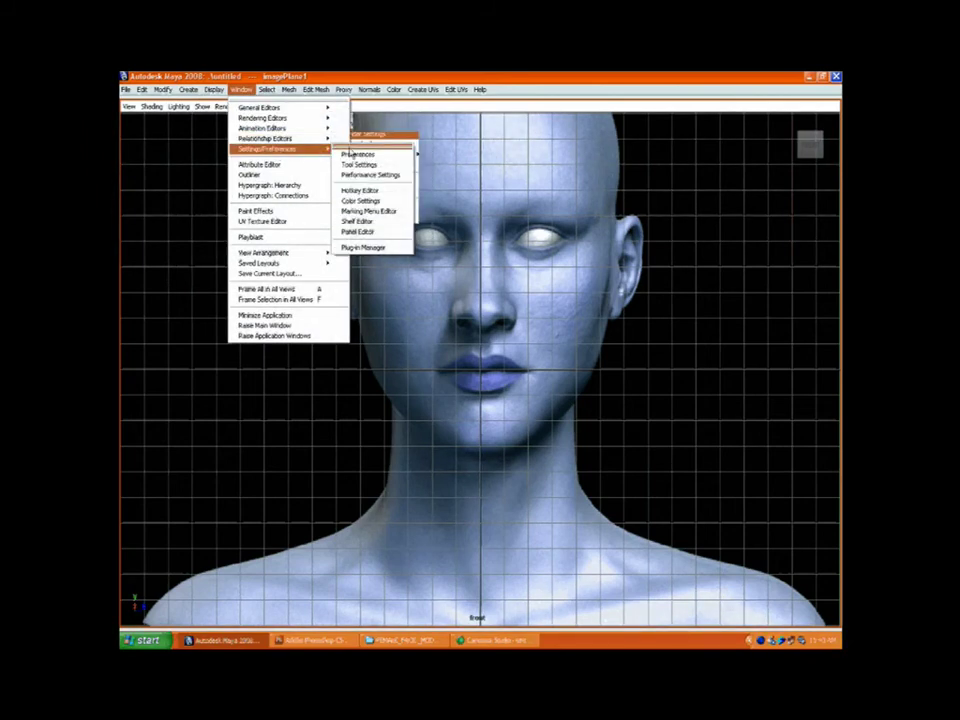
pyautogui.click(355, 154)
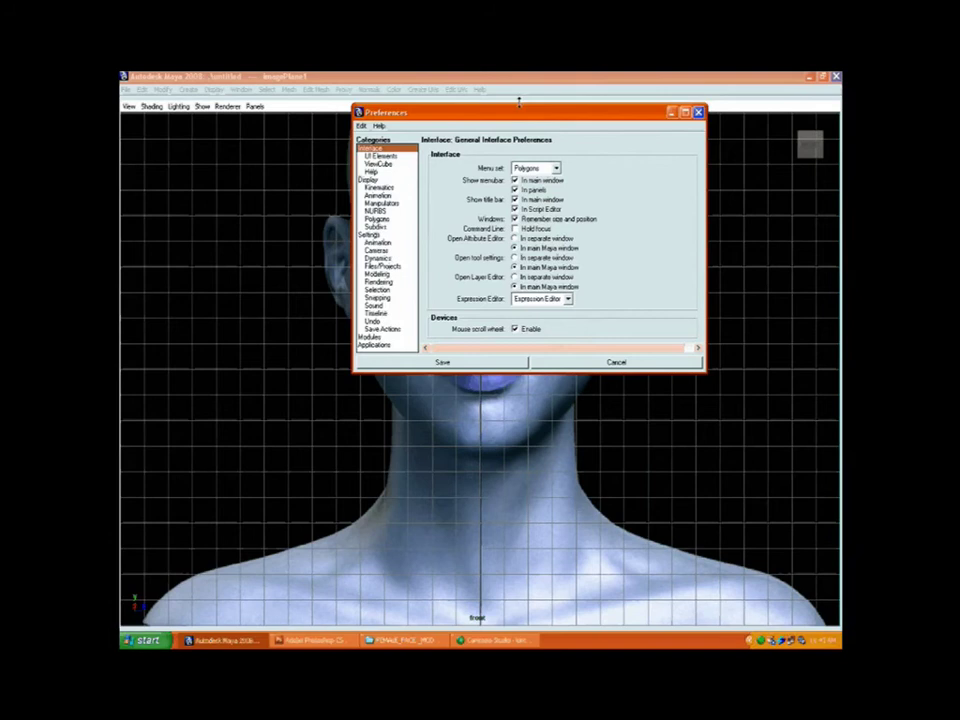
pyautogui.moveTo(519, 101); pyautogui.dragTo(560, 106)
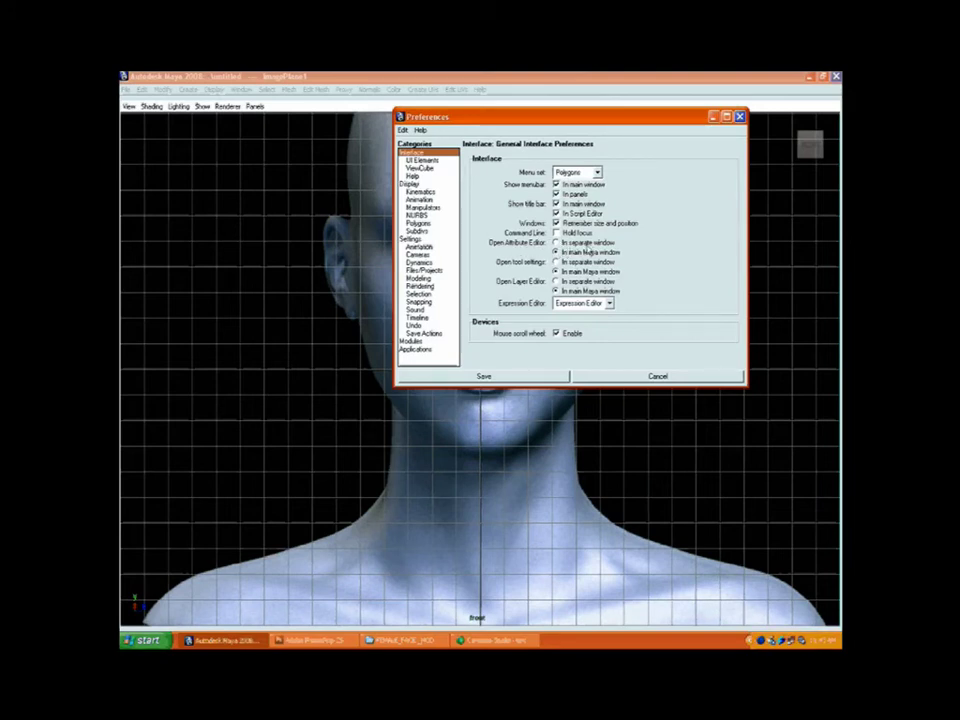
pyautogui.click(558, 243)
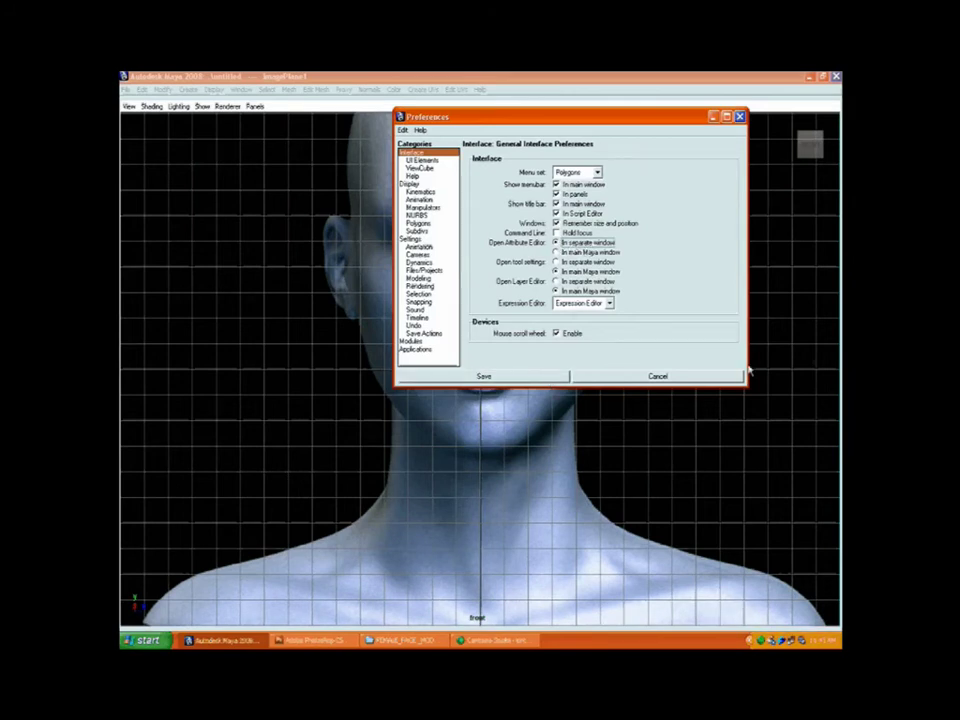
pyautogui.press('Return')
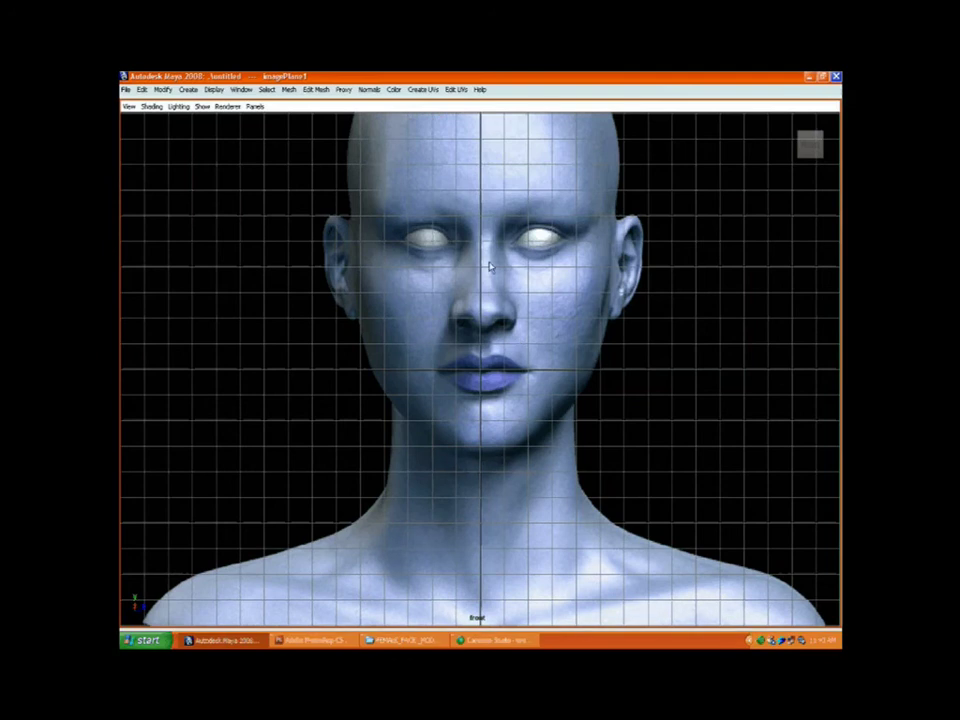
# Step: Open the attributes of the front view's image plane in a separate window and place it beside the face
pyautogui.click(129, 107)
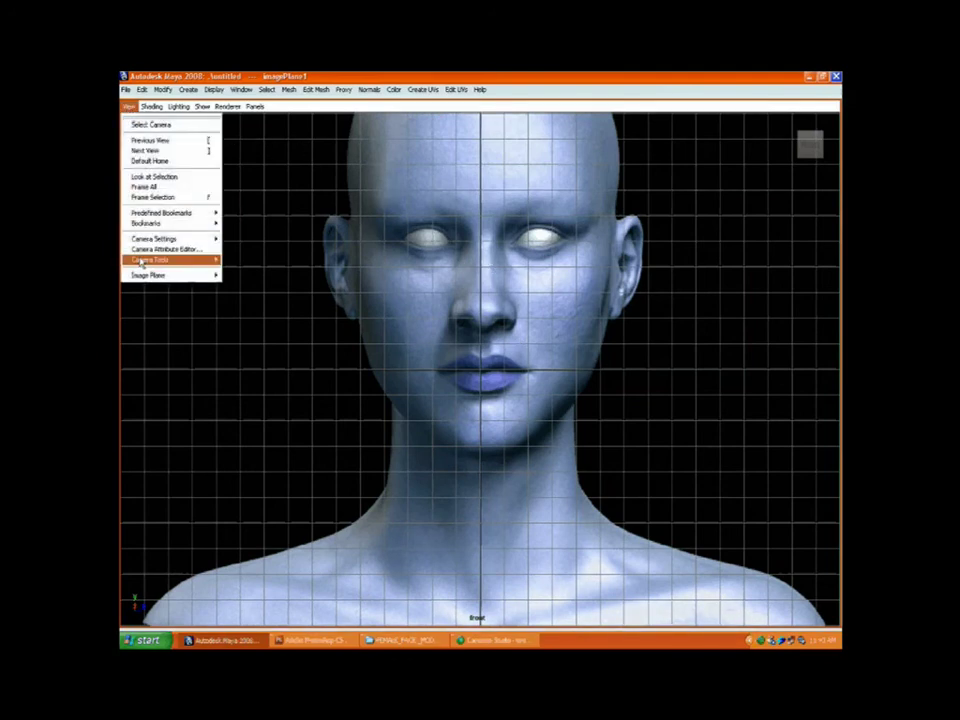
pyautogui.moveTo(141, 277)
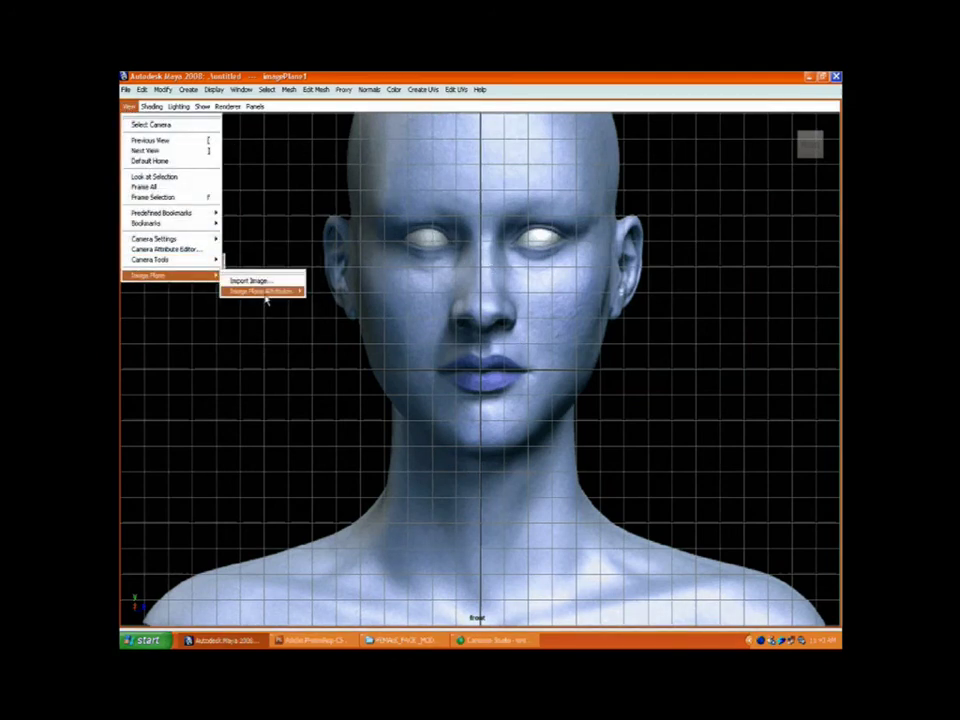
pyautogui.click(322, 293)
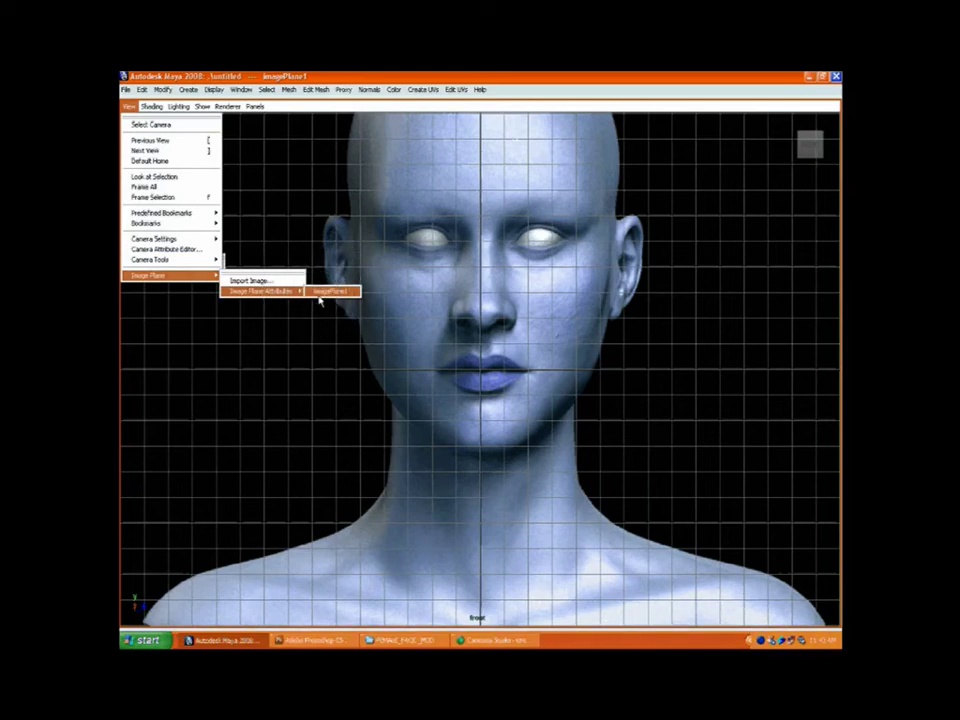
pyautogui.moveTo(514, 277)
pyautogui.mouseDown()
pyautogui.moveTo(759, 118)
pyautogui.moveTo(741, 124)
pyautogui.moveTo(720, 175)
pyautogui.moveTo(754, 171)
pyautogui.mouseUp()
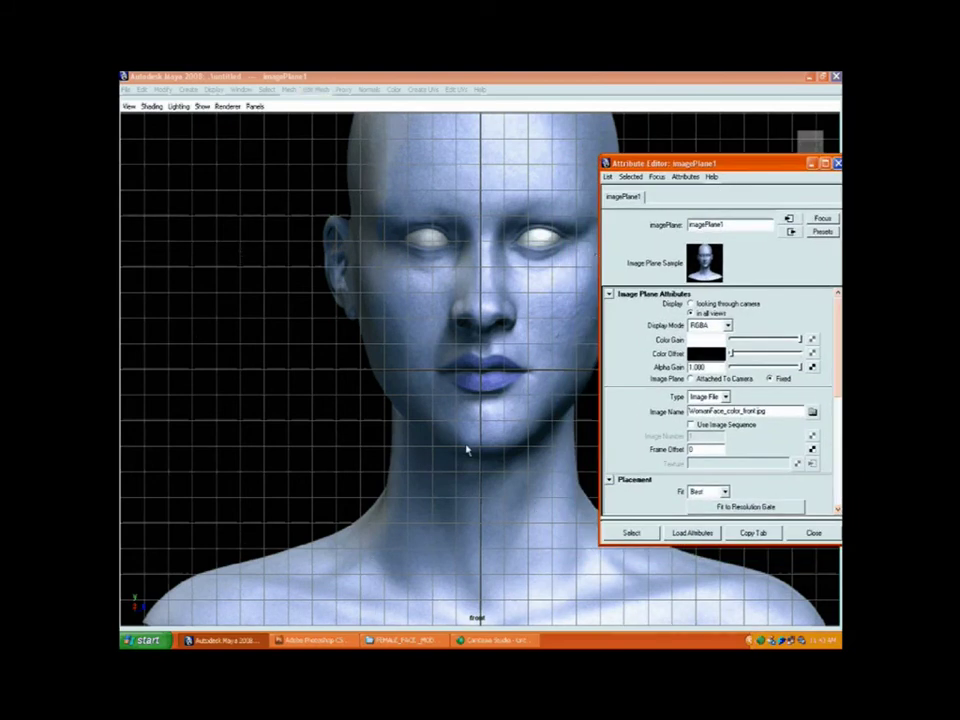
pyautogui.moveTo(780, 165); pyautogui.dragTo(628, 157)
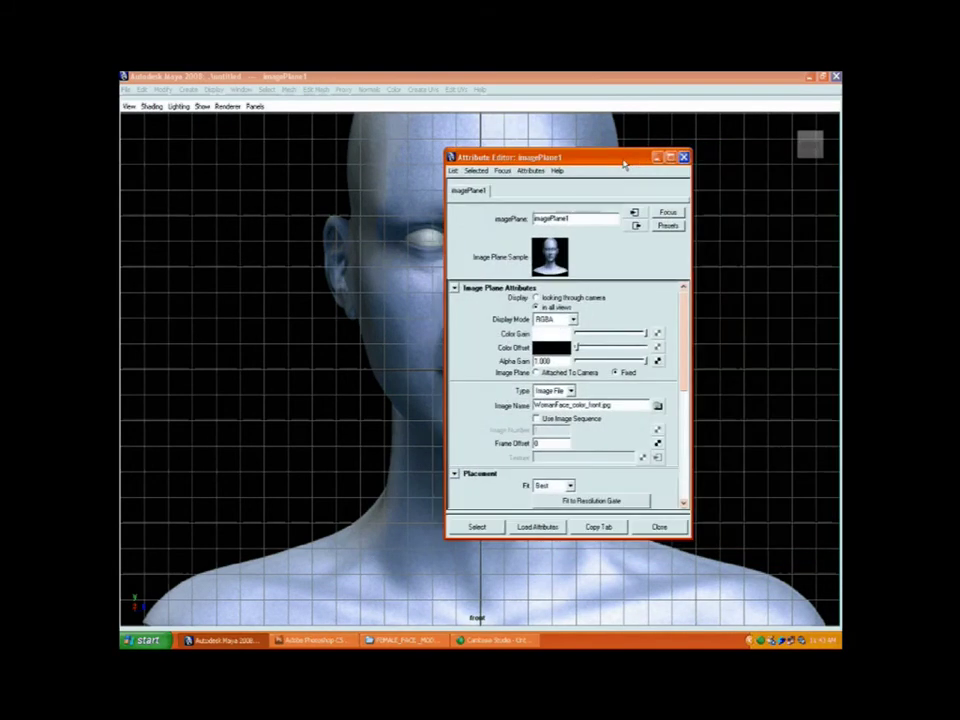
pyautogui.click(659, 155)
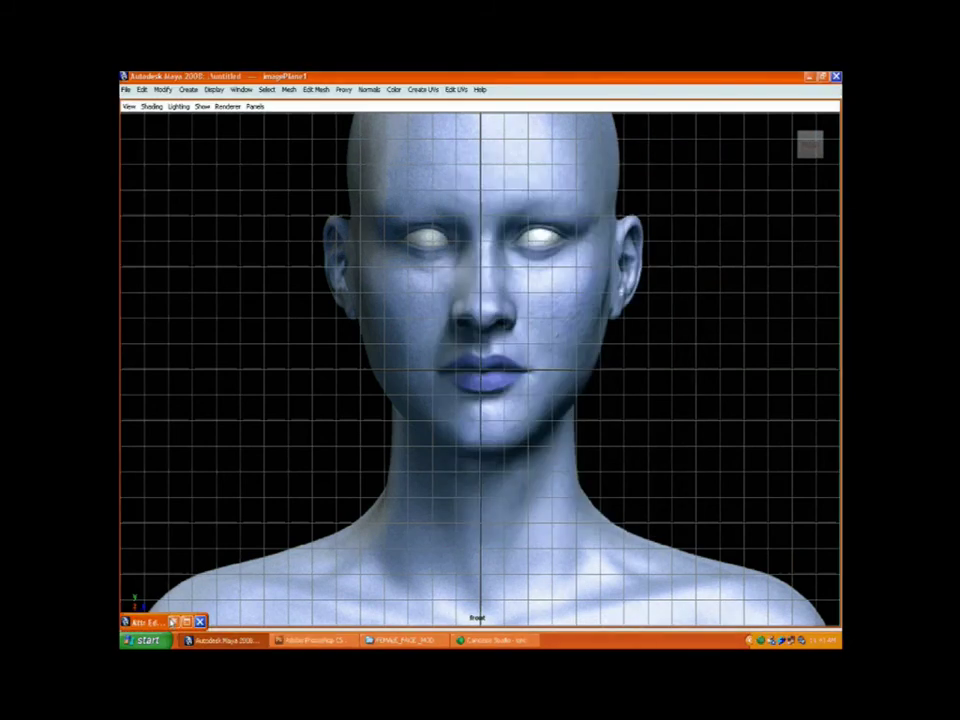
pyautogui.click(186, 622)
pyautogui.moveTo(560, 152); pyautogui.dragTo(681, 145)
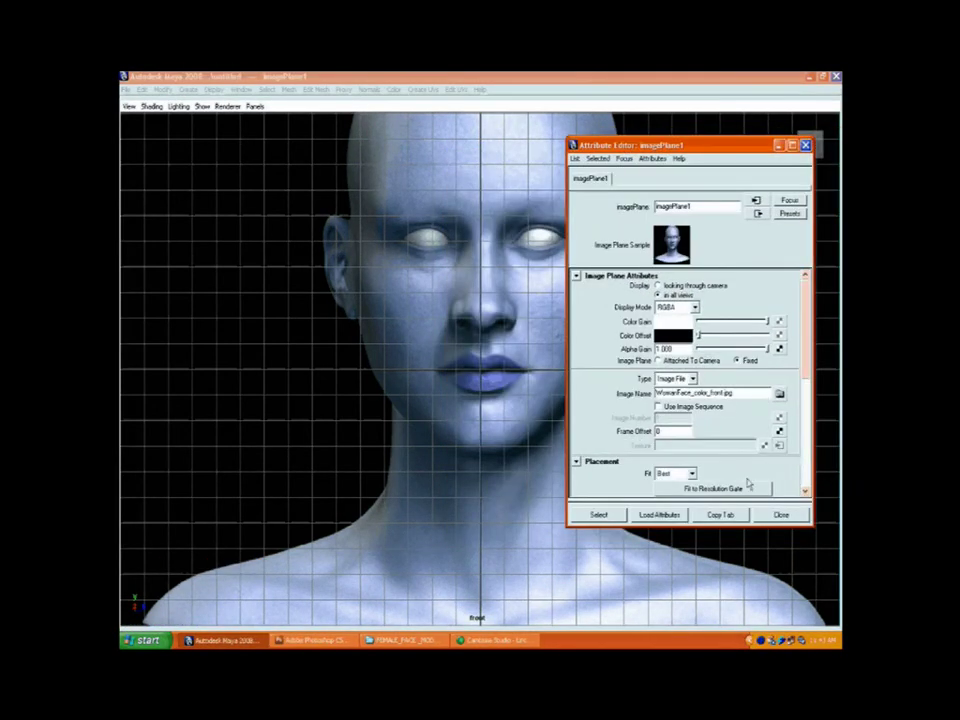
# Step: Set the front image plane's Center X to -0.1 in Placement Extras and close the Attribute Editor
pyautogui.scroll(-5, 803, 336)
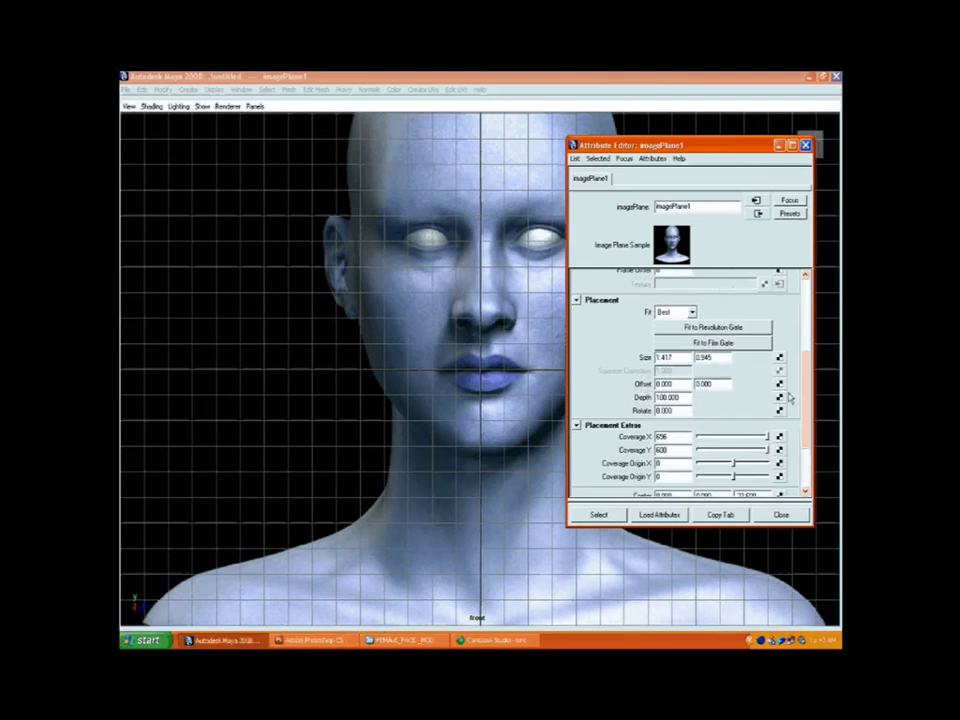
pyautogui.scroll(-3, 795, 420)
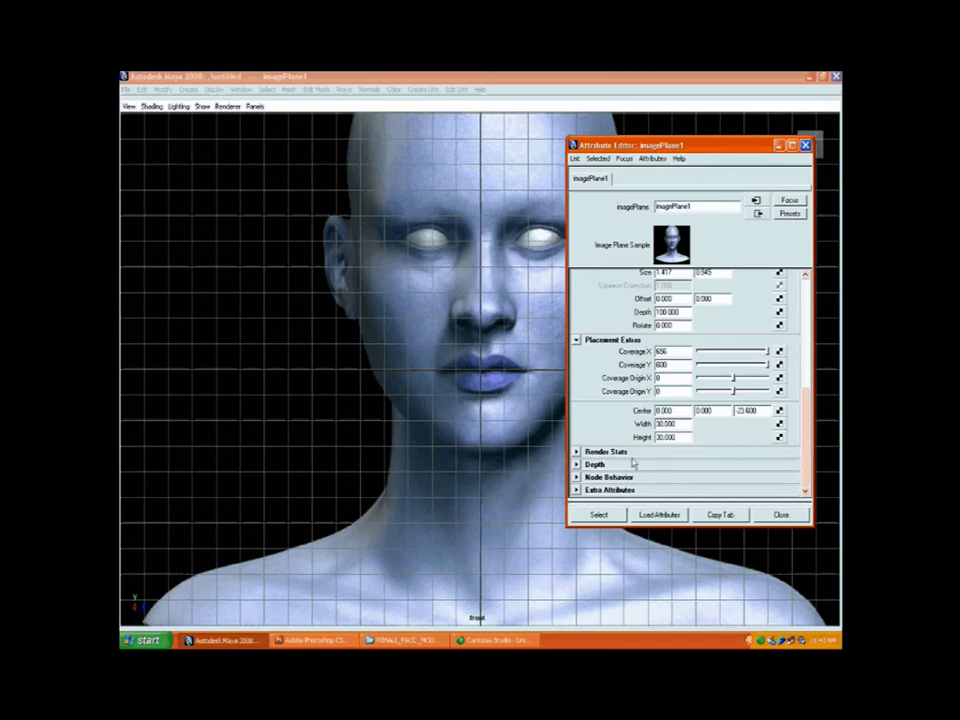
pyautogui.click(675, 411)
pyautogui.write('-0.100')
pyautogui.press('Return')
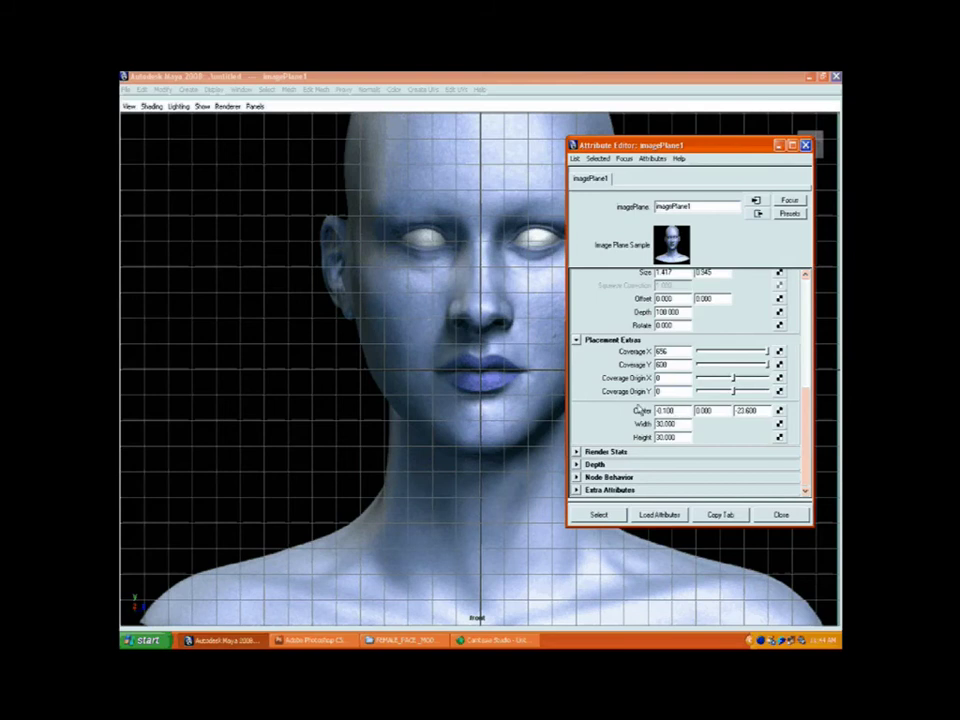
pyautogui.click(781, 515)
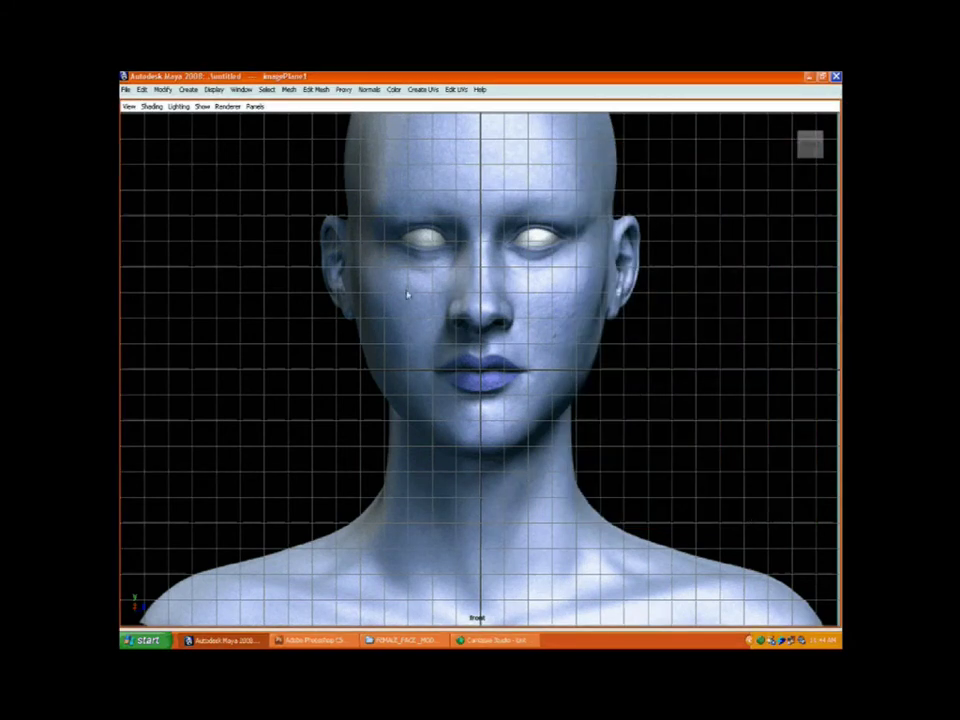
# Step: Hide the grid in both the front view and the side view
pyautogui.click(202, 106)
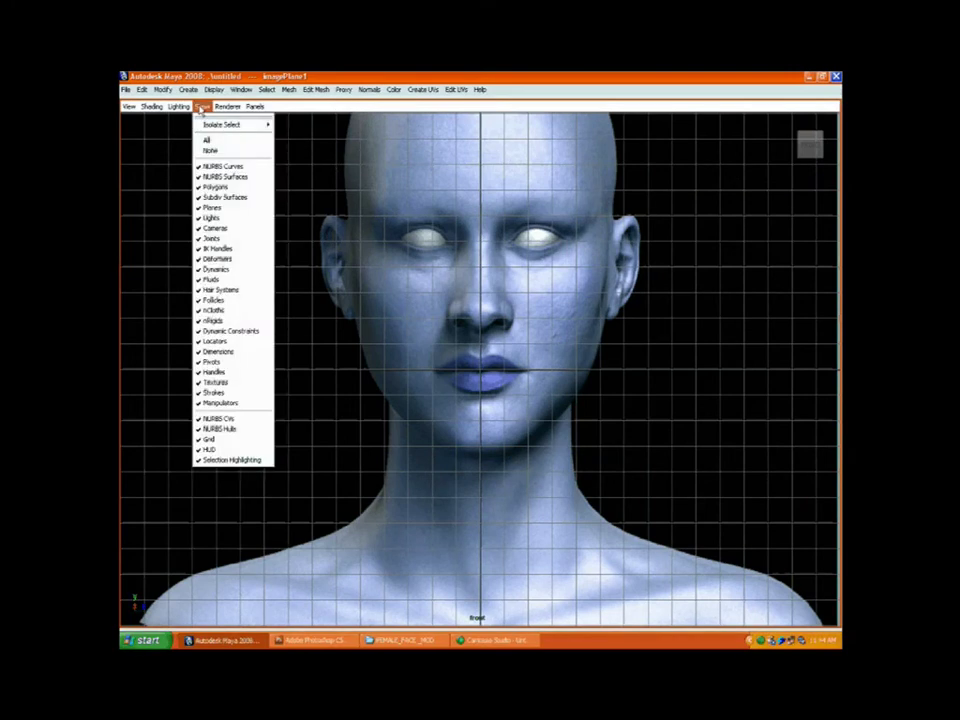
pyautogui.click(233, 441)
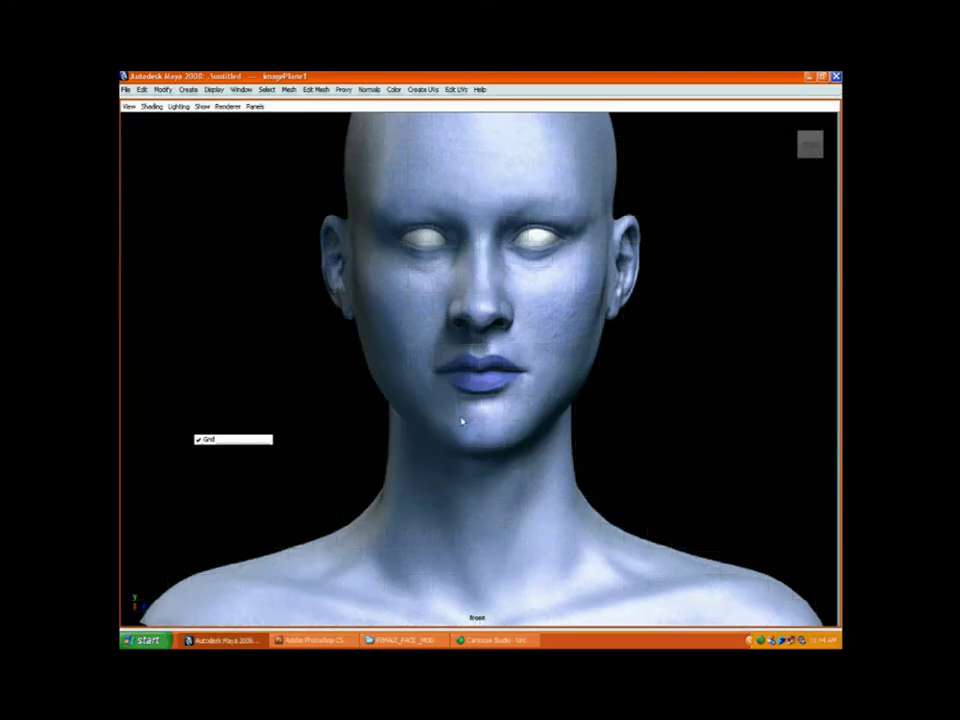
pyautogui.press('space')
pyautogui.press('space')
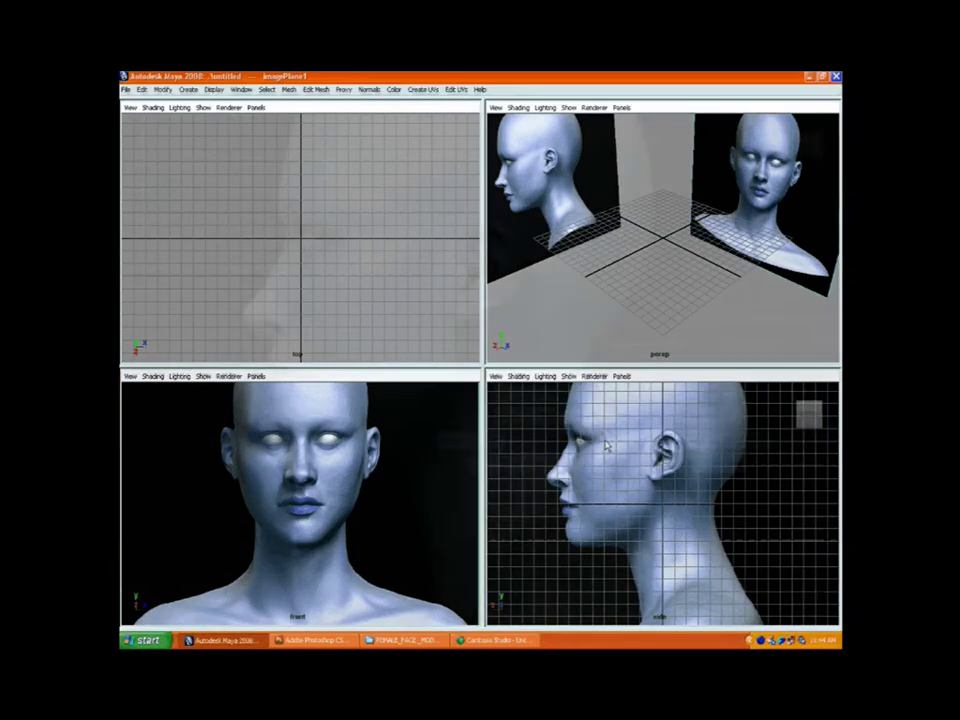
pyautogui.click(203, 106)
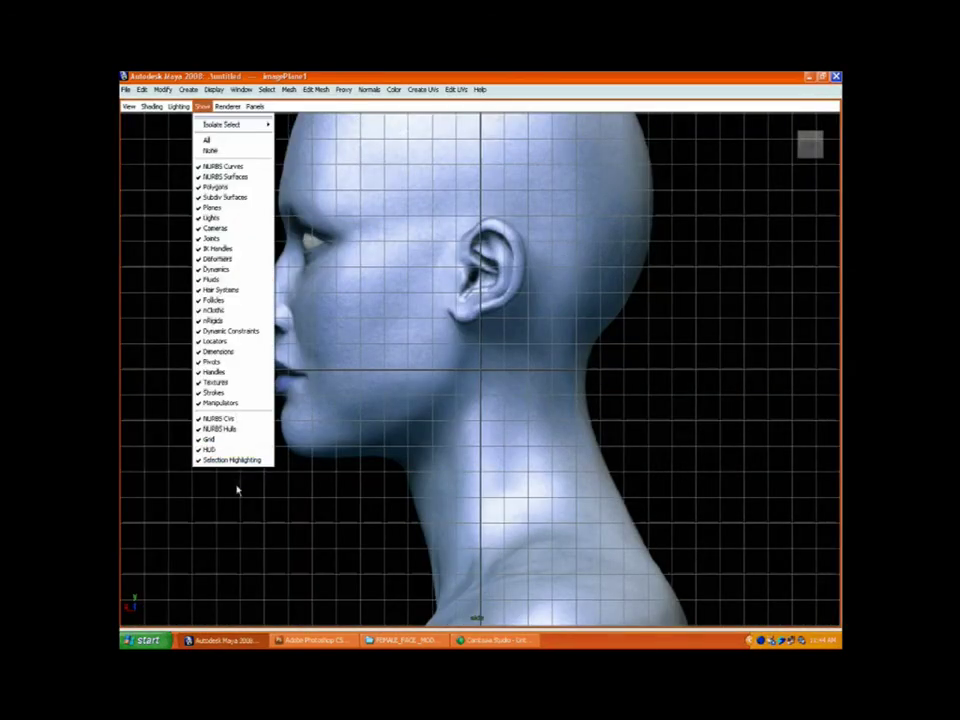
pyautogui.click(231, 440)
# Step: Check the front and side references without the grid, ending on the whole side head in the maximized side view
pyautogui.press('space')
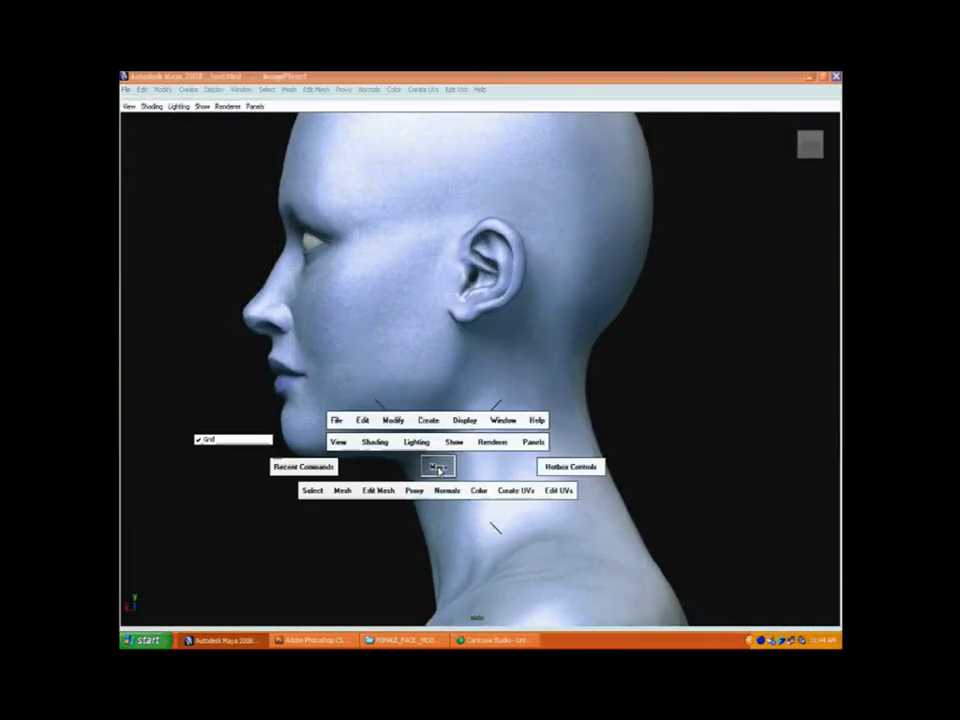
pyautogui.press('space')
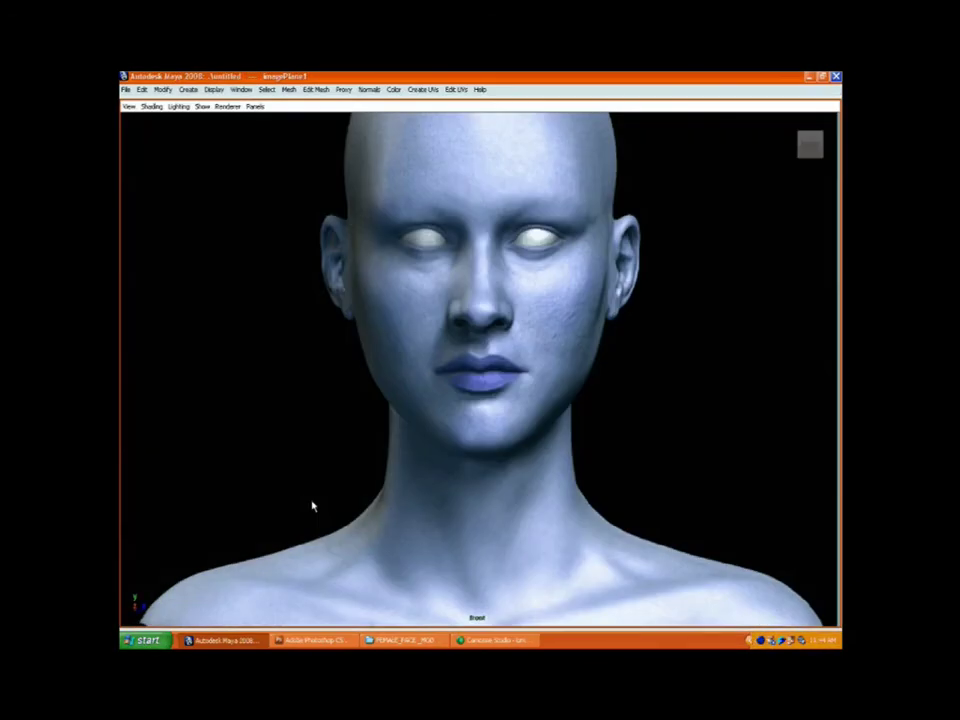
pyautogui.press('space')
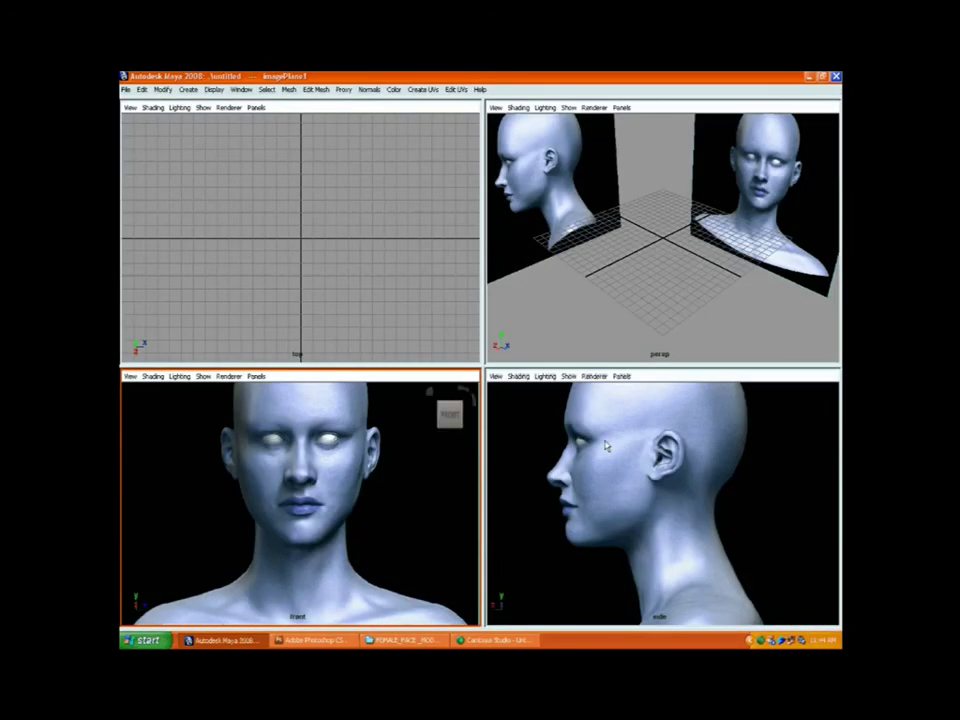
pyautogui.press('space')
pyautogui.scroll(-5, 497, 318)
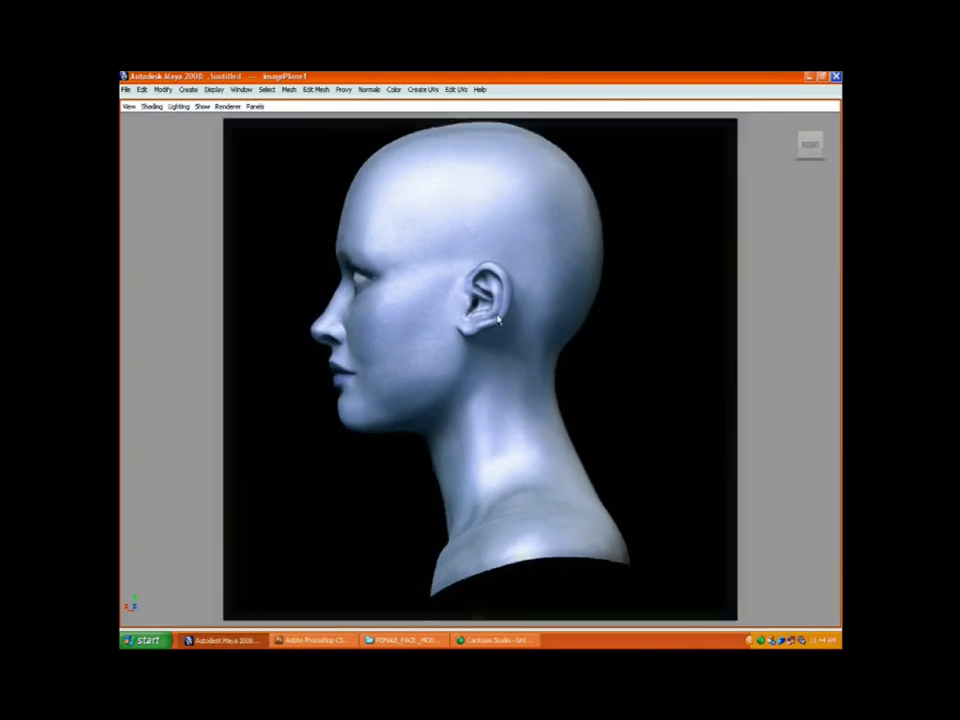
# Step: Look through the Mesh commands for a polygon modeling tool
pyautogui.click(188, 89)
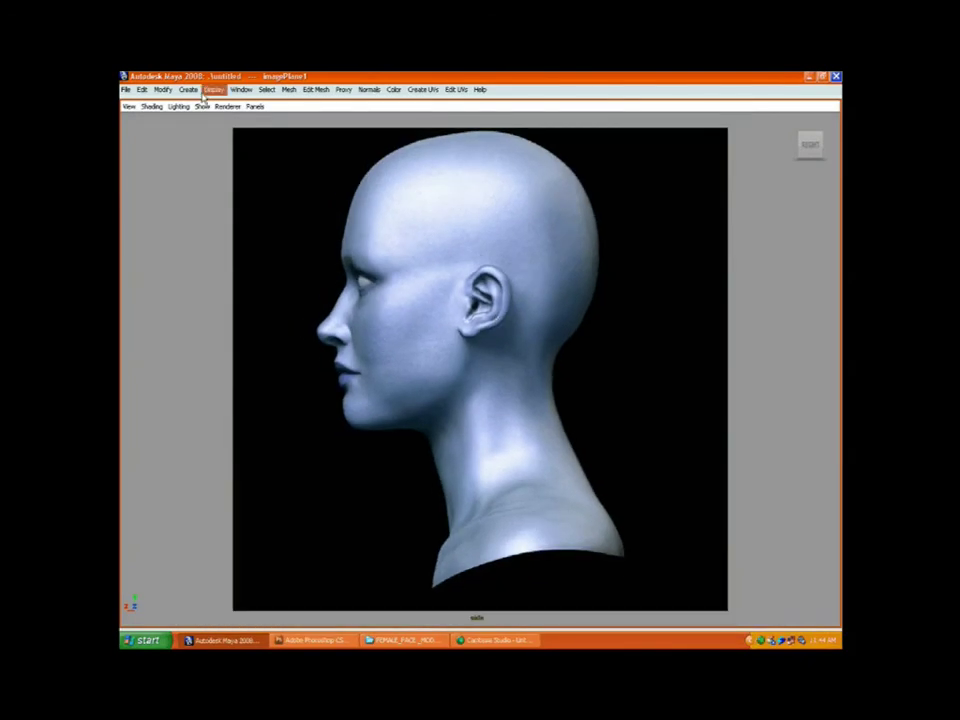
pyautogui.moveTo(242, 90)
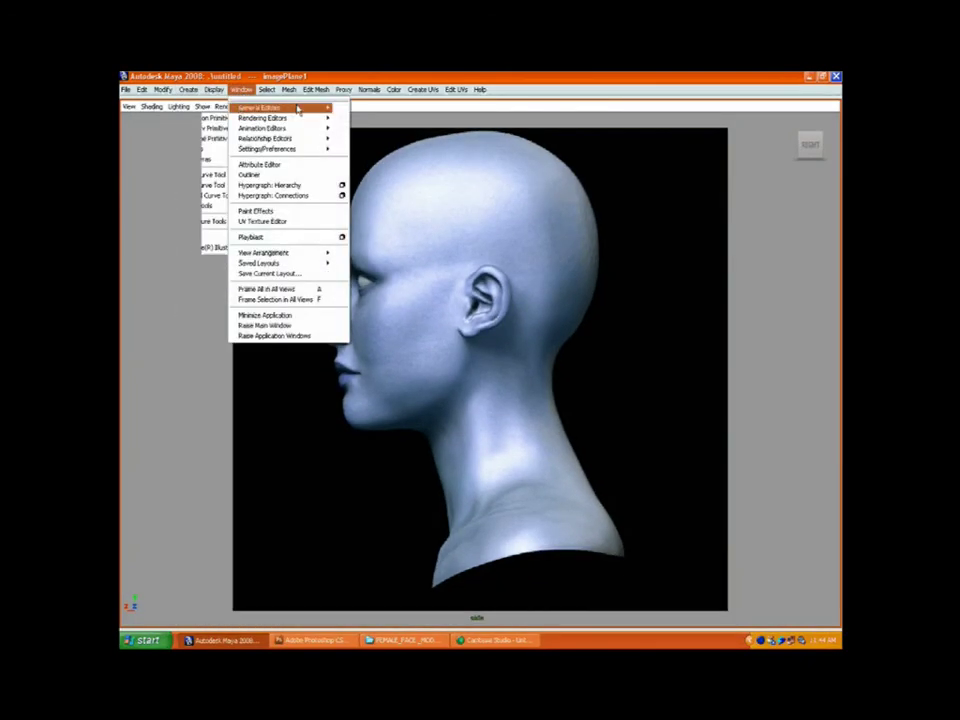
pyautogui.click(184, 212)
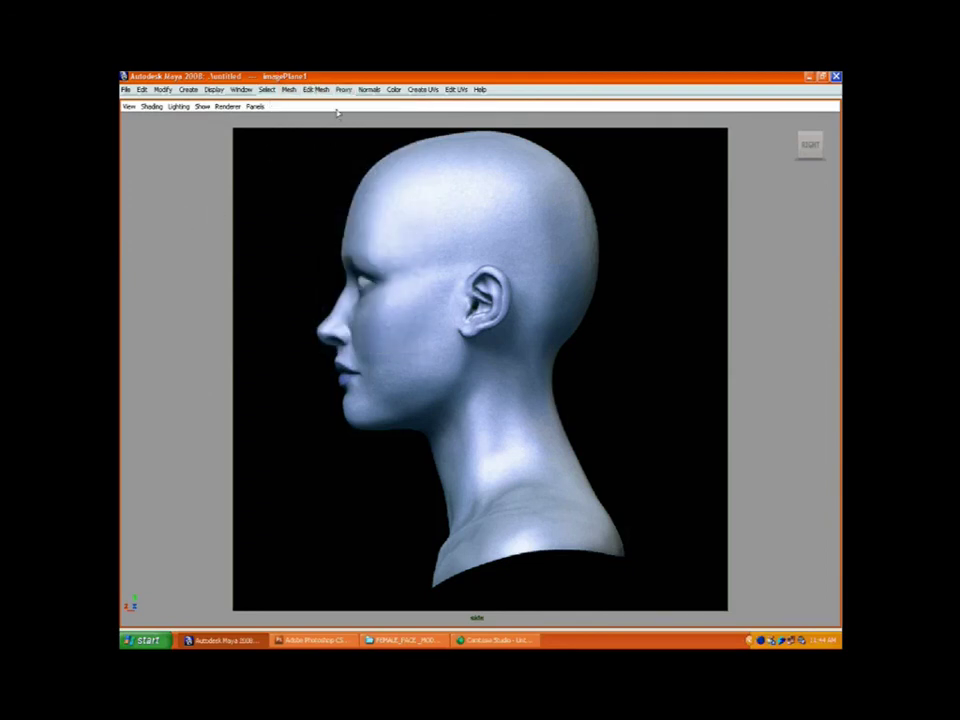
pyautogui.click(289, 90)
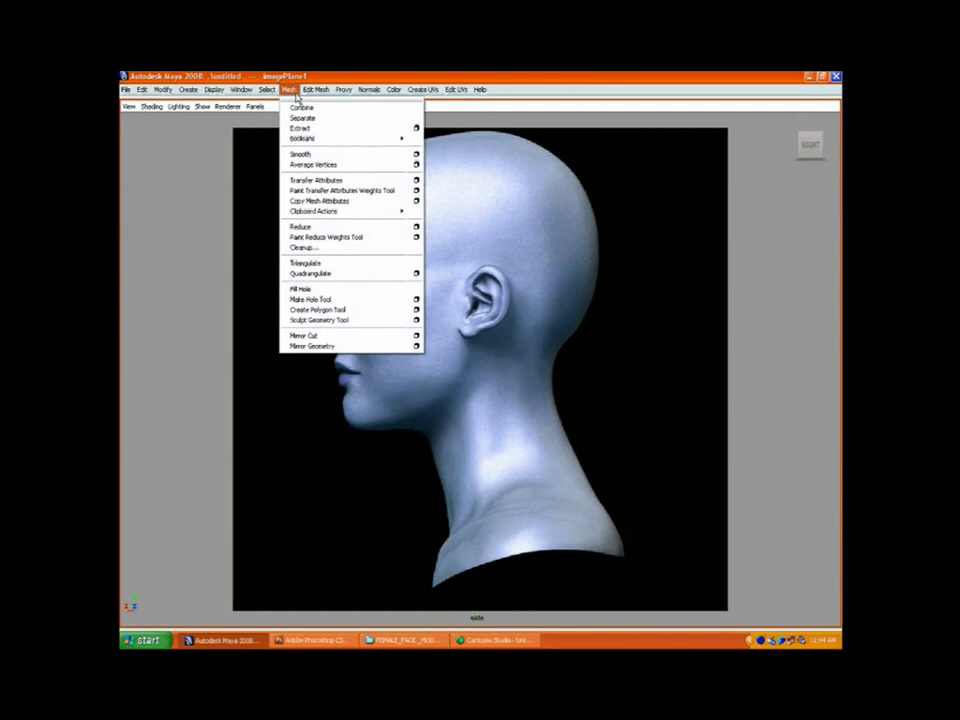